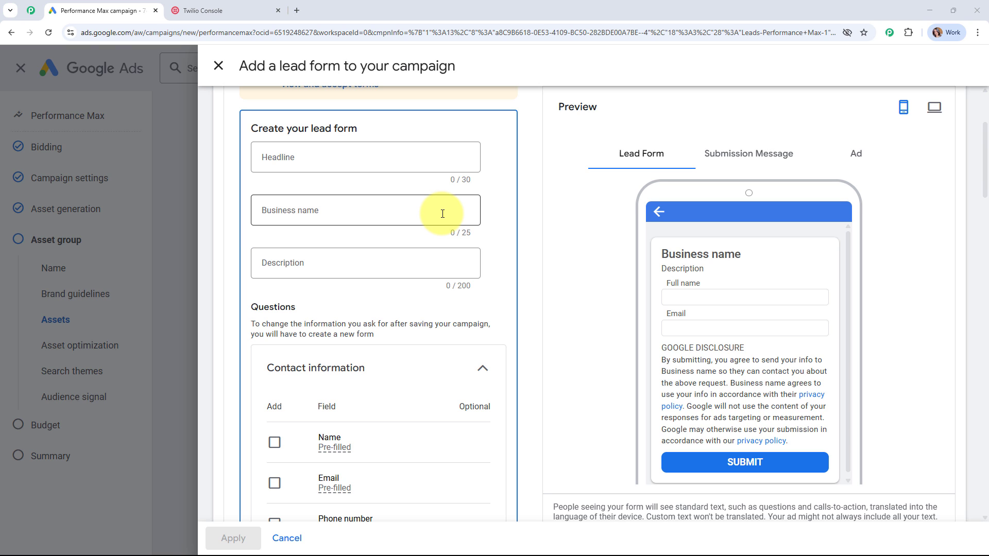
- Load the Pabbly Connect homepage (pabbly.com/connect) in a new Chrome tab from the search 'pabbly'
click(297, 10)
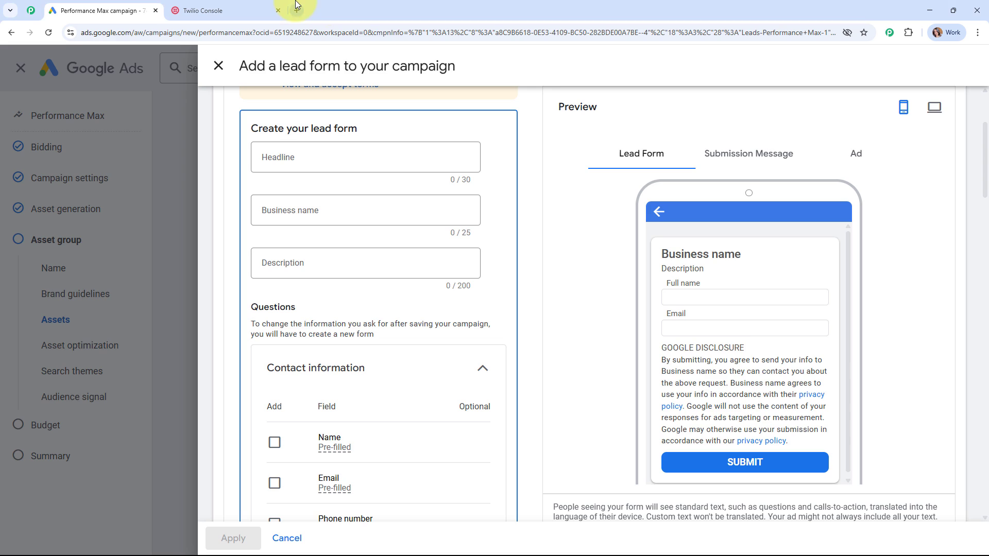
text(p)
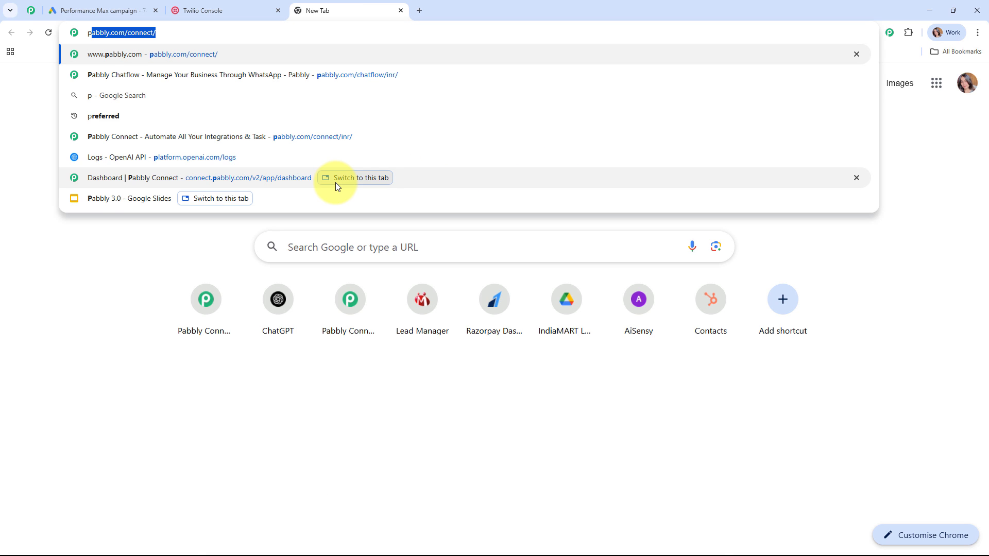
text(abbly)
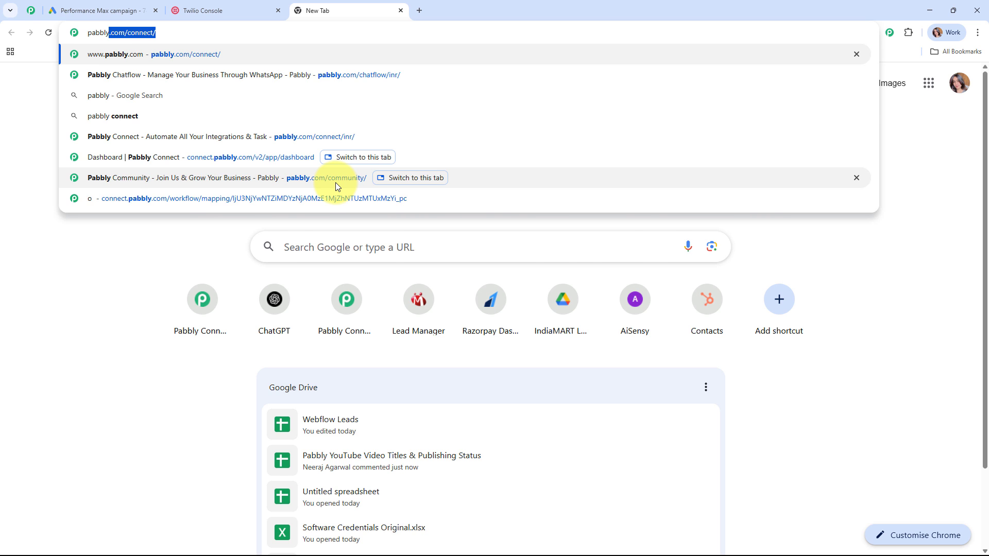
key(Return)
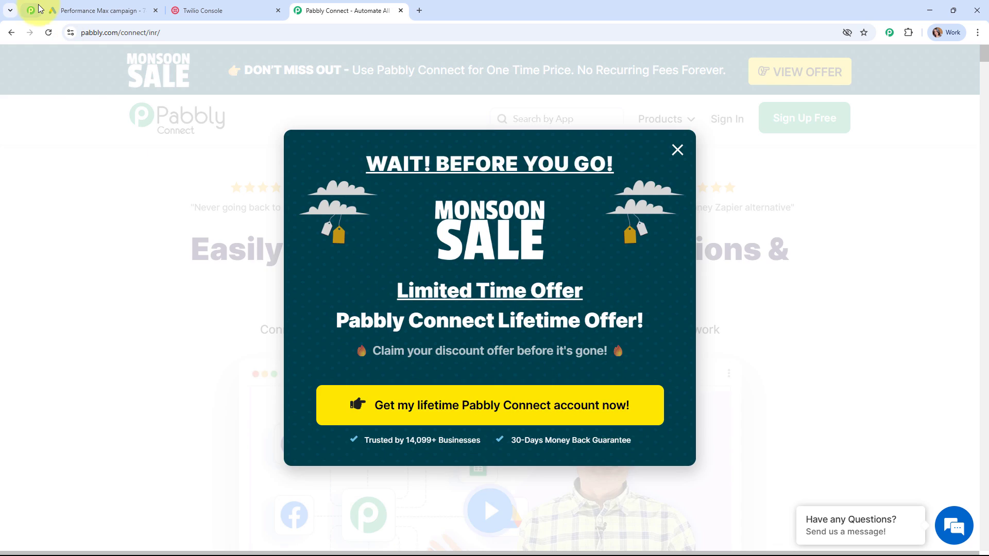
click(31, 10)
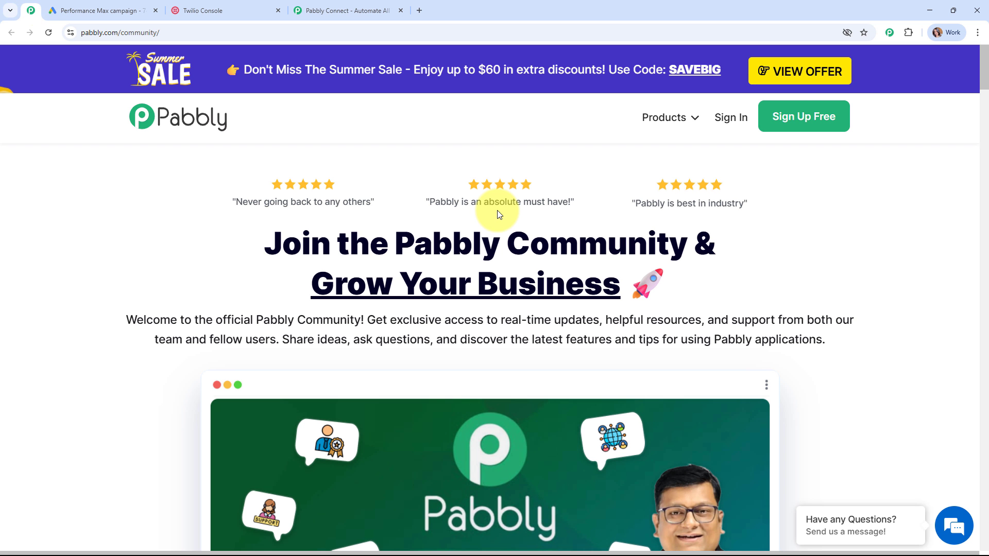
scroll(497, 213, down, 8)
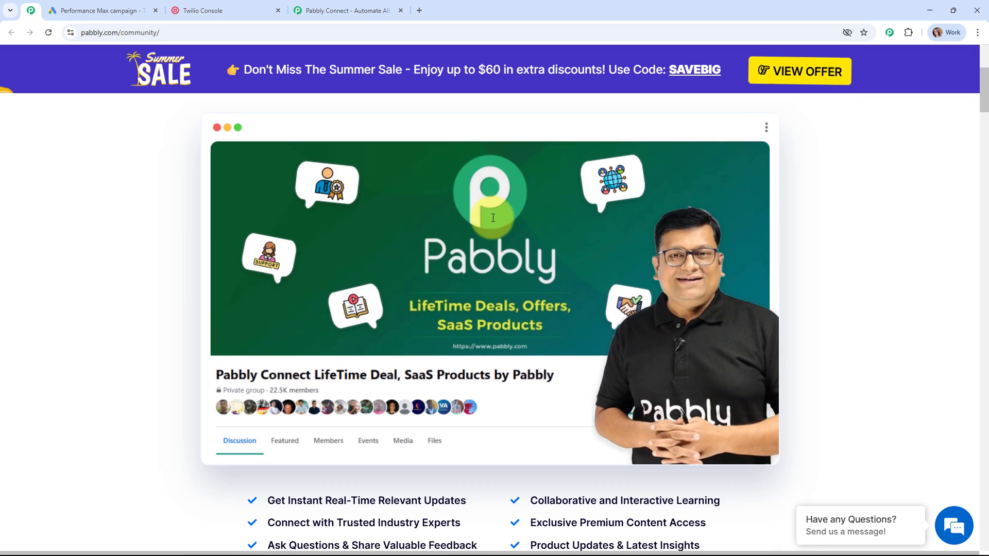
scroll(493, 218, down, 3)
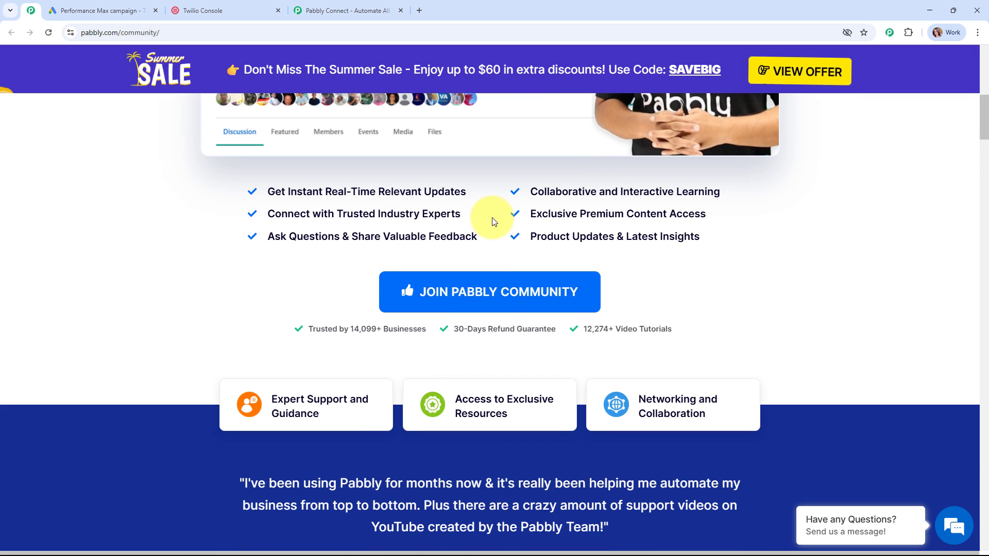
scroll(493, 219, down, 10)
scroll(493, 219, down, 12)
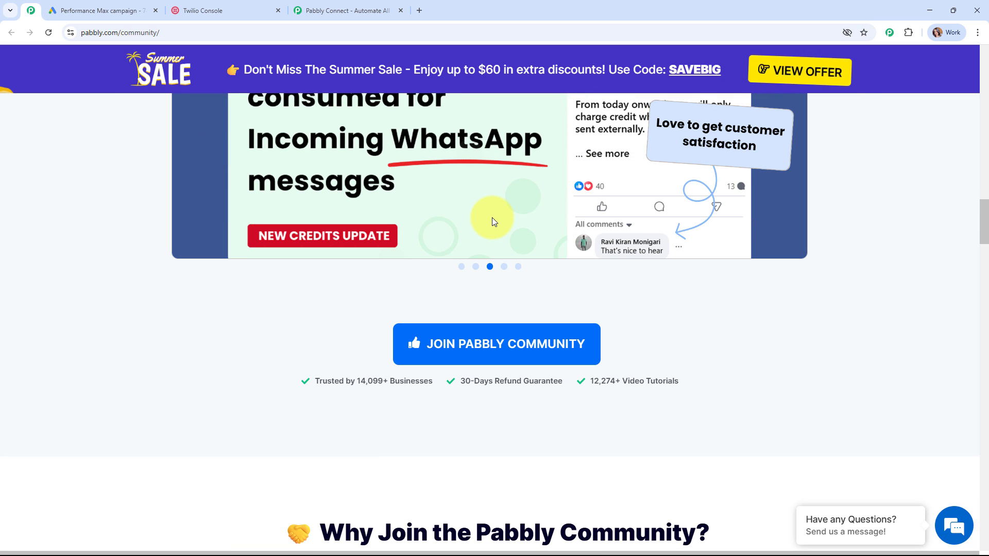
scroll(493, 218, down, 8)
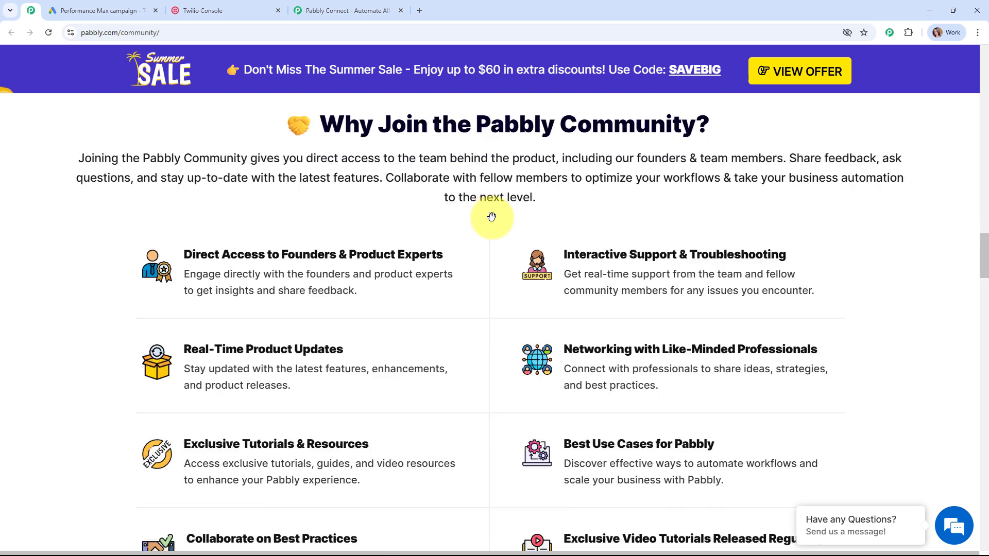
scroll(492, 217, down, 2)
scroll(493, 218, down, 4)
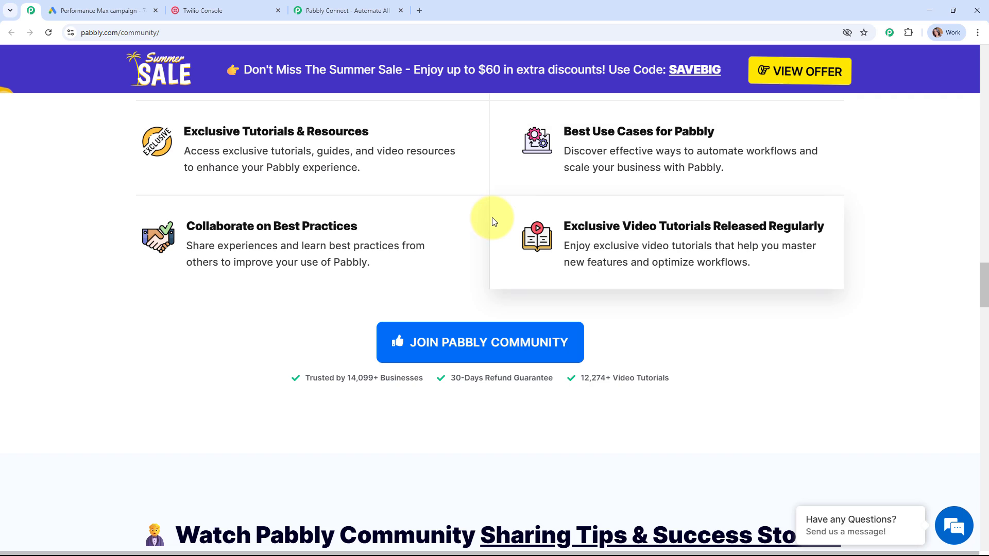
scroll(639, 178, down, 4)
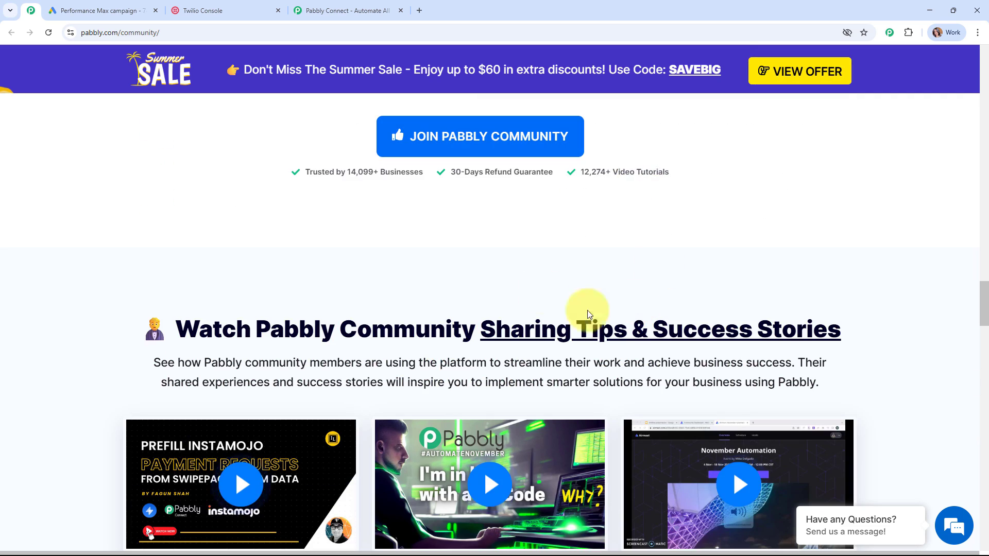
scroll(871, 247, up, 10)
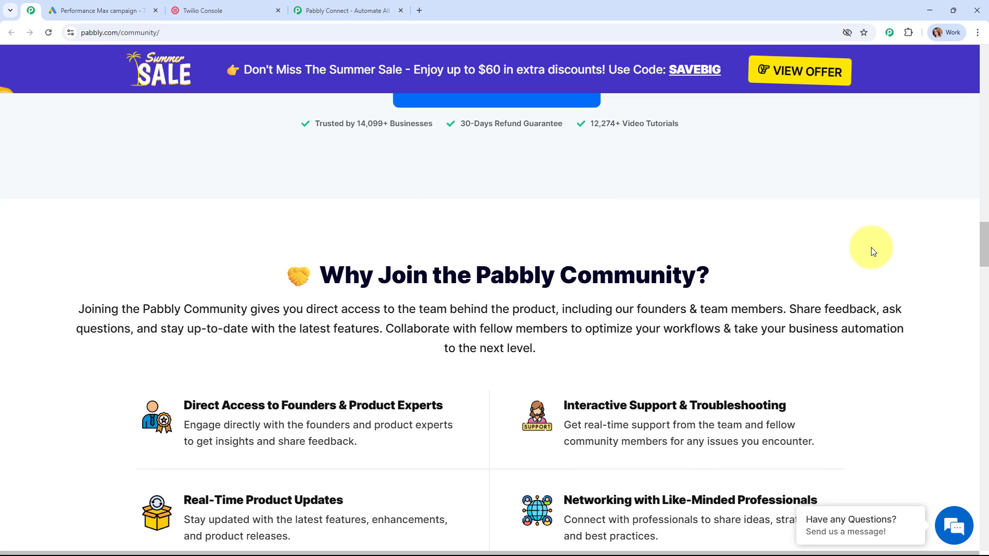
scroll(872, 252, up, 15)
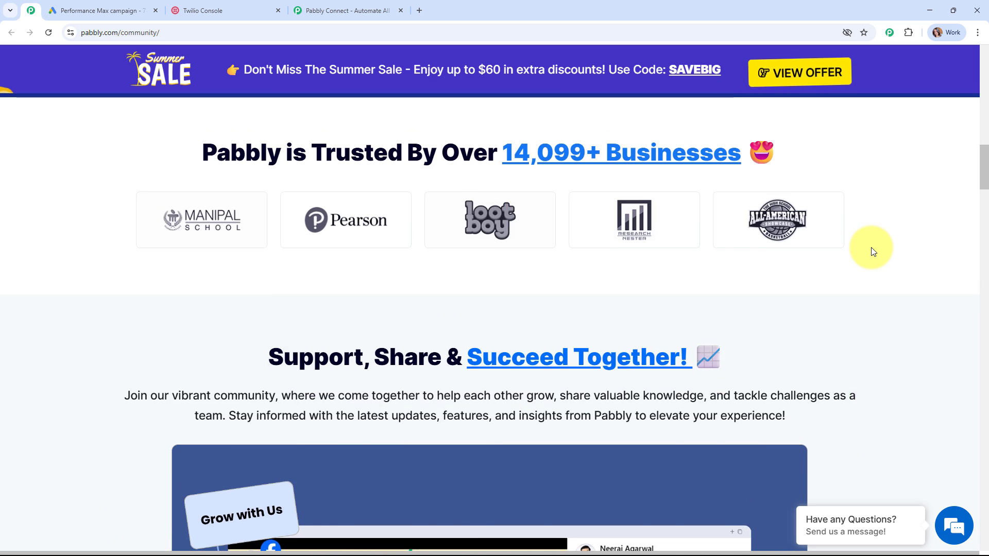
scroll(872, 249, up, 18)
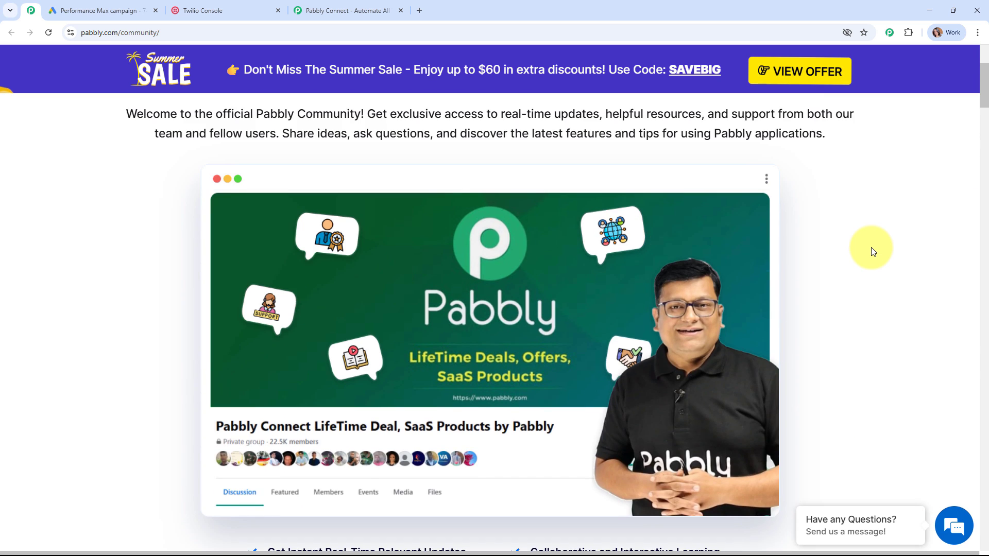
scroll(871, 251, up, 5)
click(346, 7)
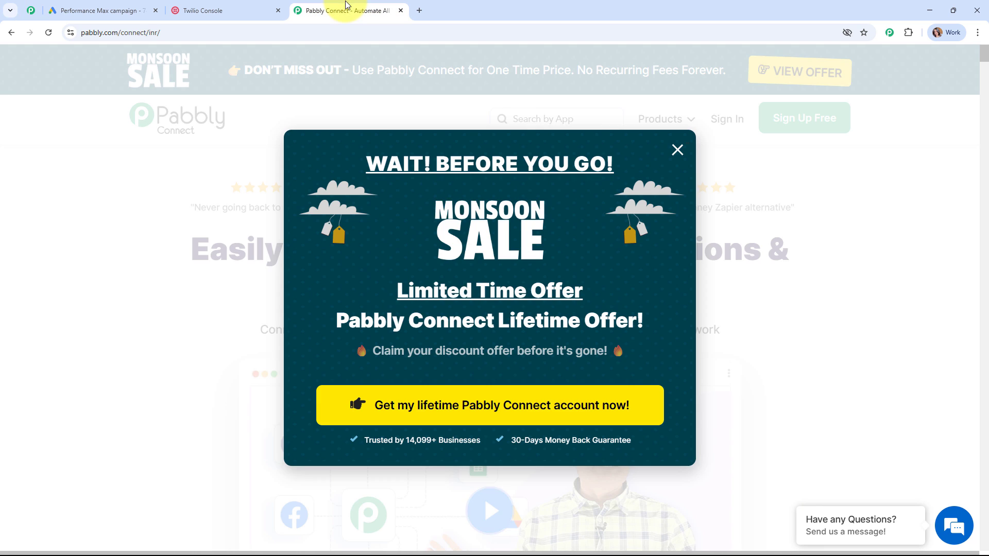
click(677, 150)
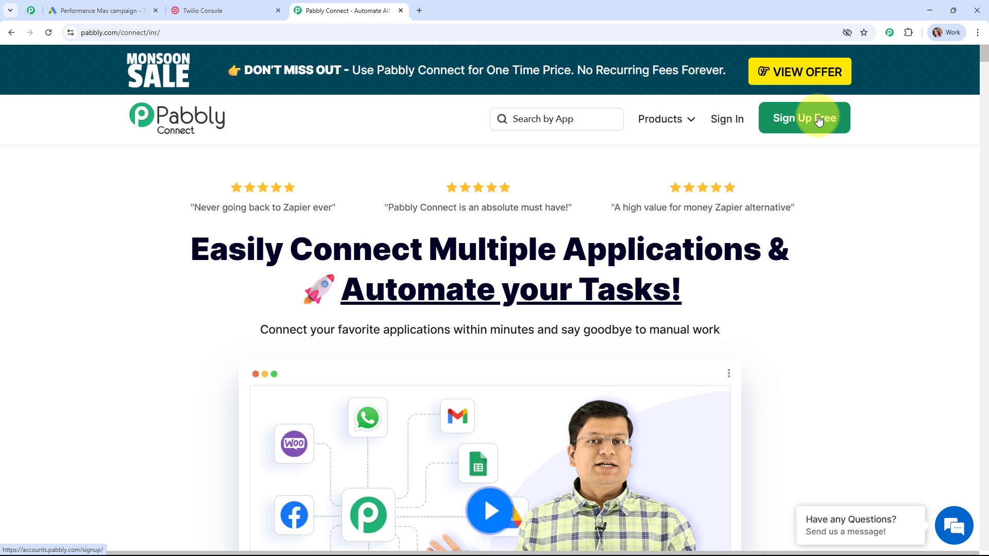
- Sign in to Pabbly Accounts and launch Pabbly Connect from the All Pabbly Apps list
click(735, 122)
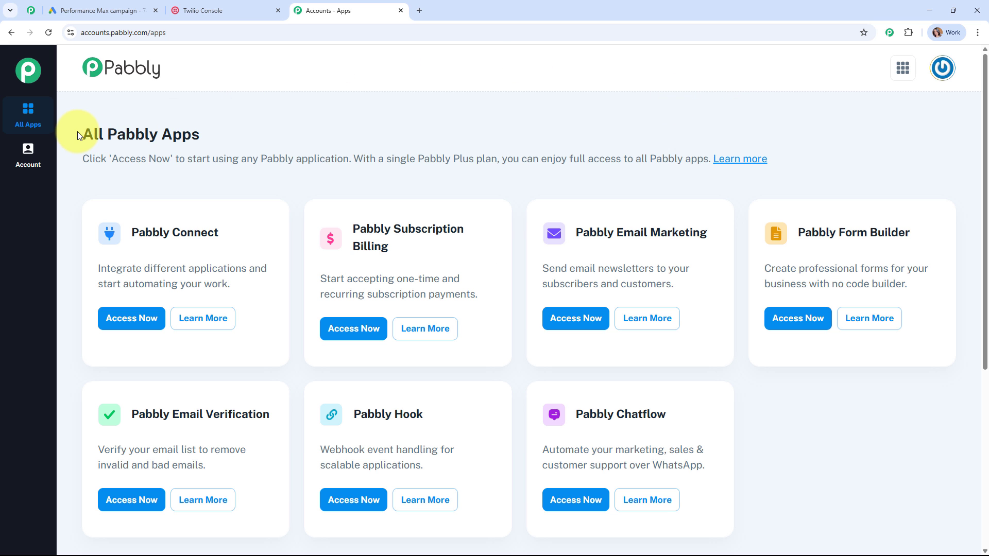
drag(79, 135, 231, 135)
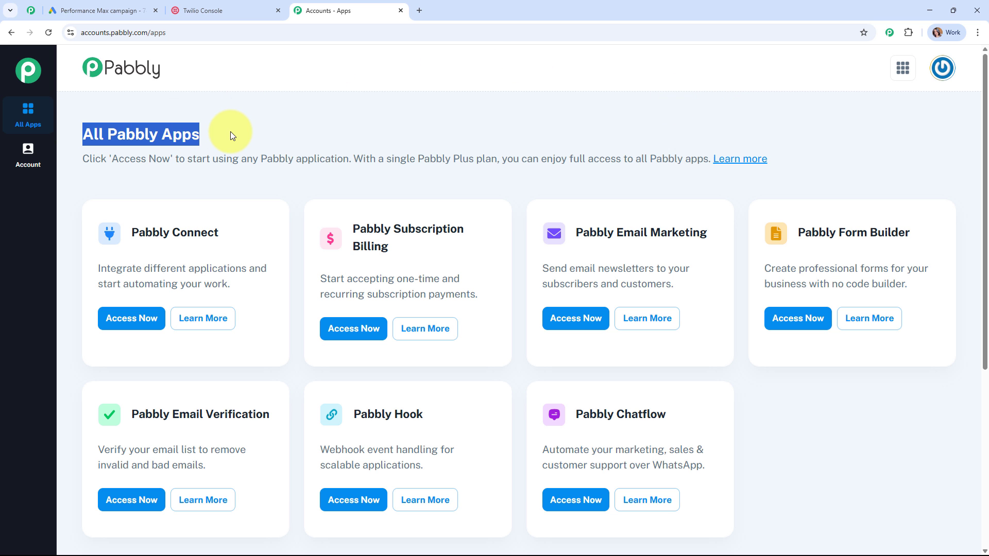
click(499, 96)
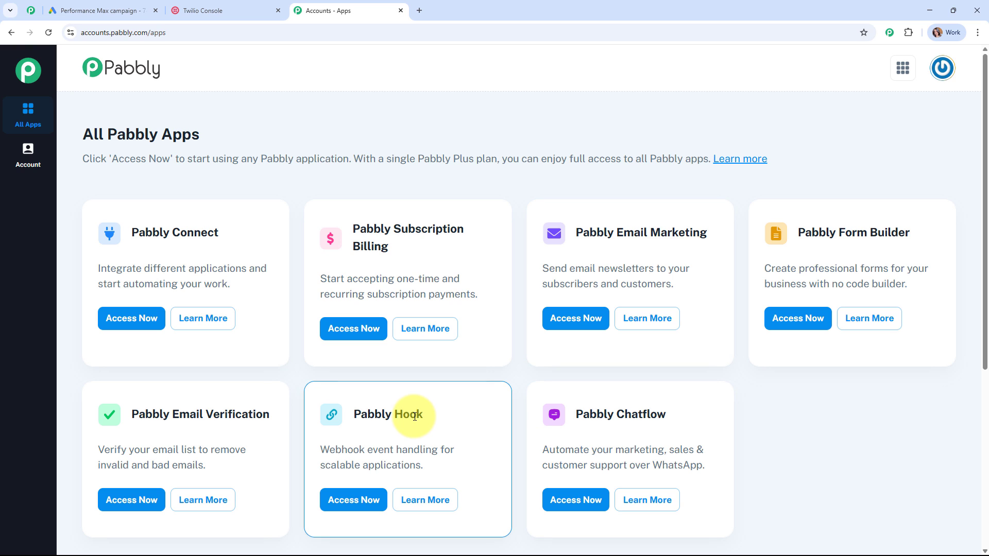
click(128, 323)
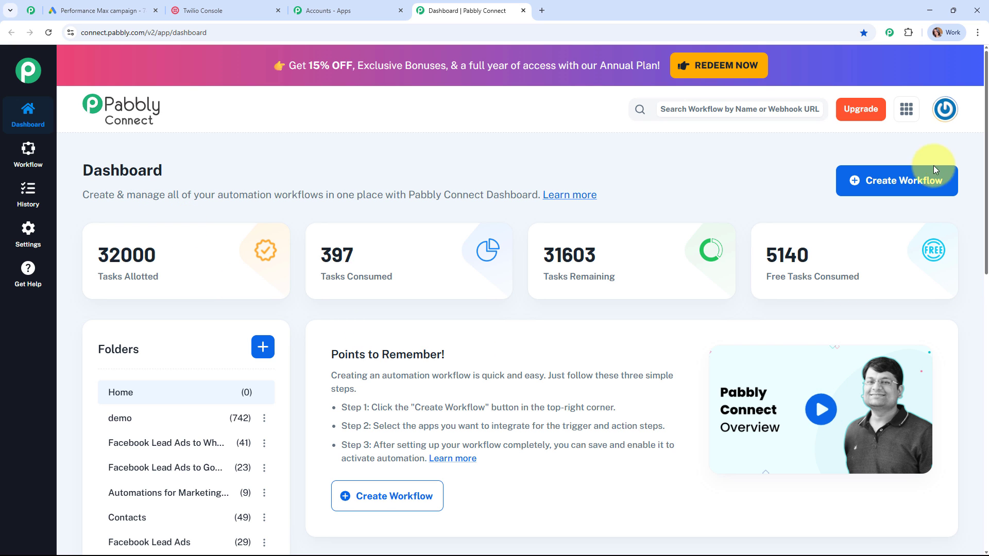
- Start a new workflow named 'Send Welcome Messages Automatically to Google Ads Leads'
click(919, 176)
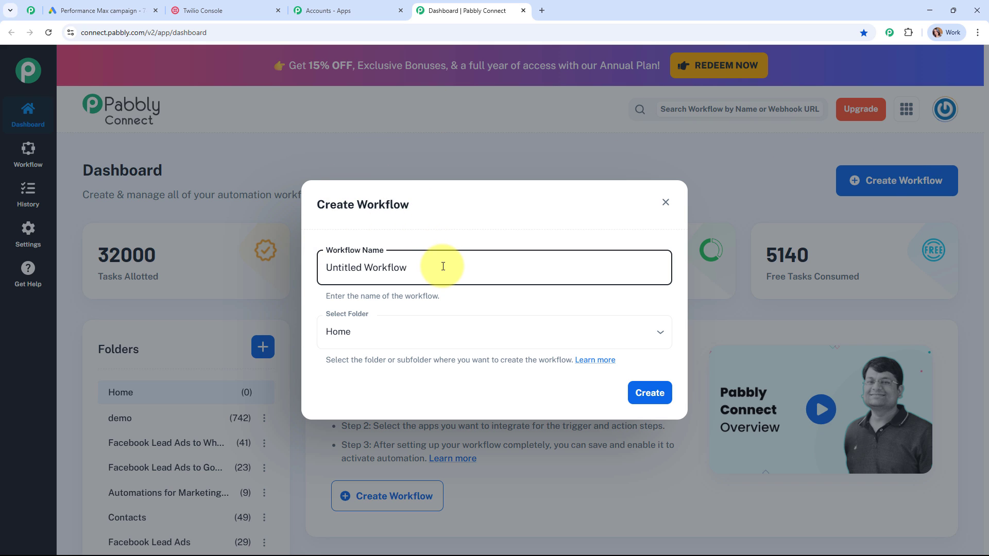
drag(439, 266, 286, 269)
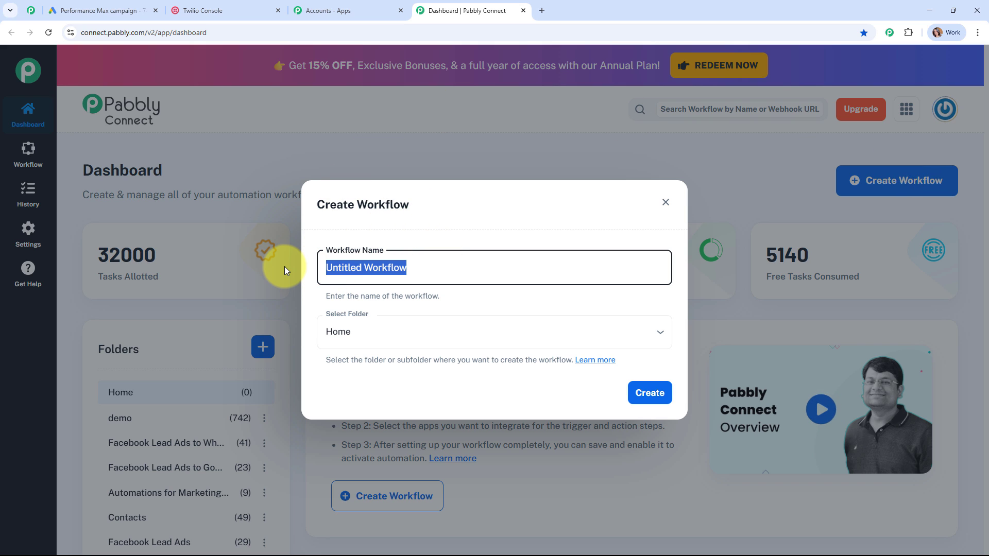
text(Send Welcome Messages Automatically to Google Ads Leads)
drag(332, 268, 654, 276)
click(639, 293)
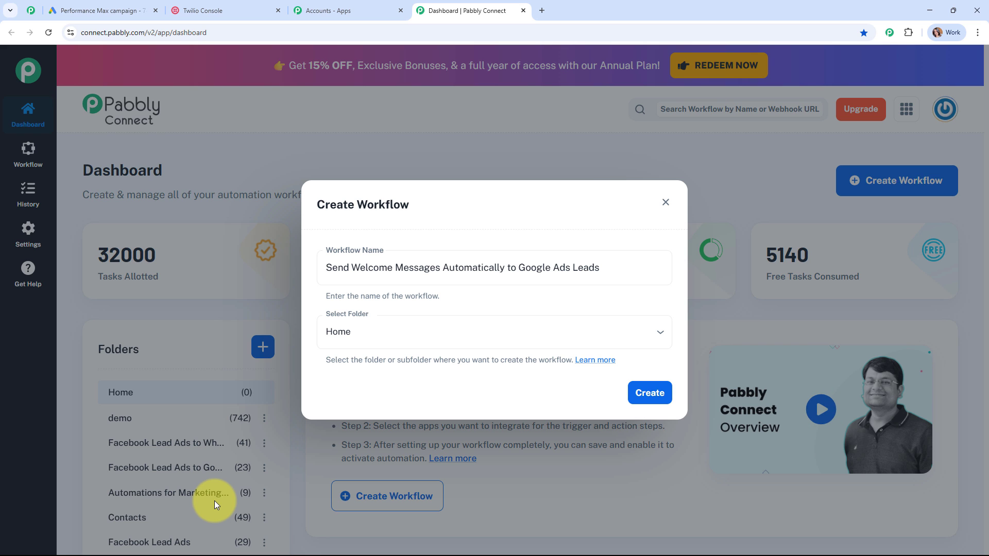
- Put the new workflow in the Automations folder
click(438, 326)
scroll(412, 278, down, 1)
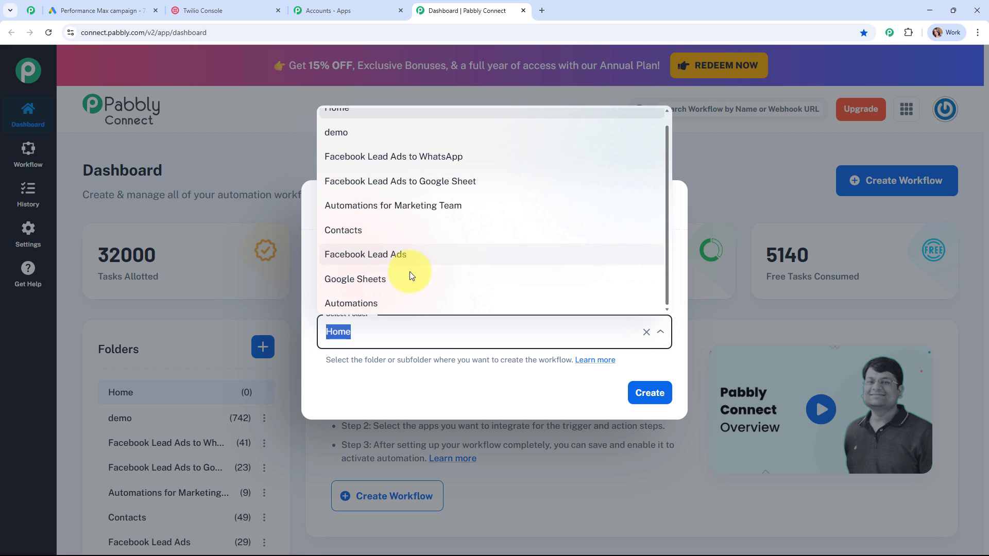
click(412, 302)
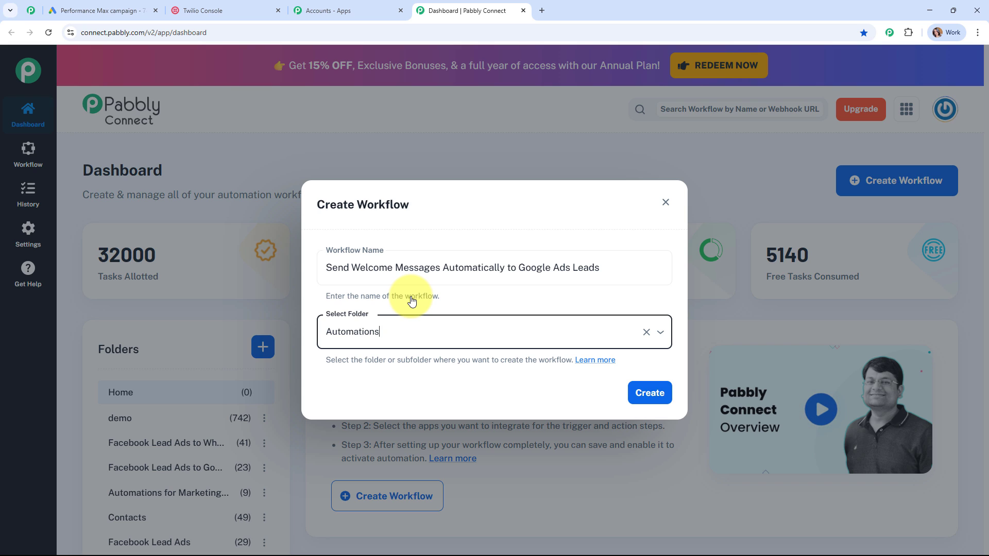
click(600, 361)
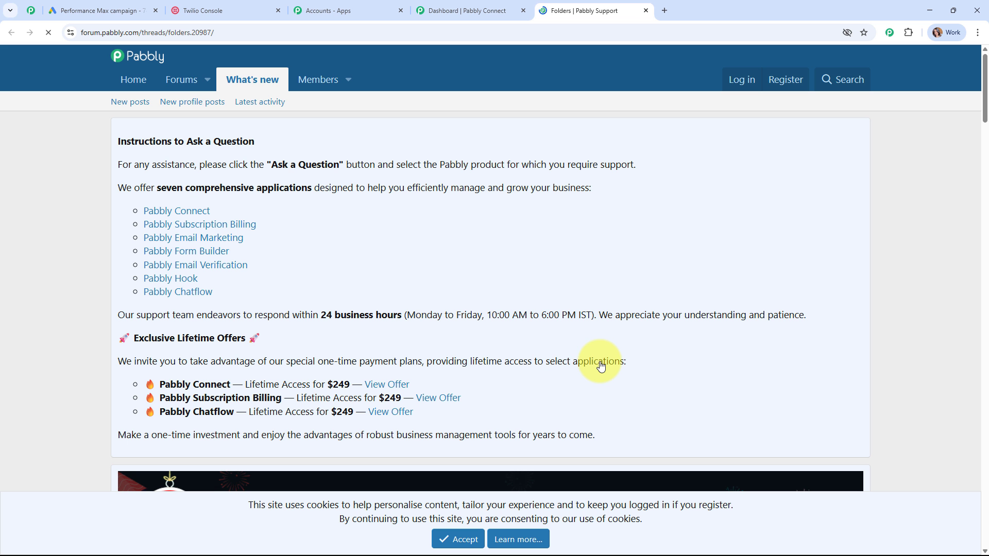
scroll(611, 289, down, 10)
scroll(612, 293, down, 3)
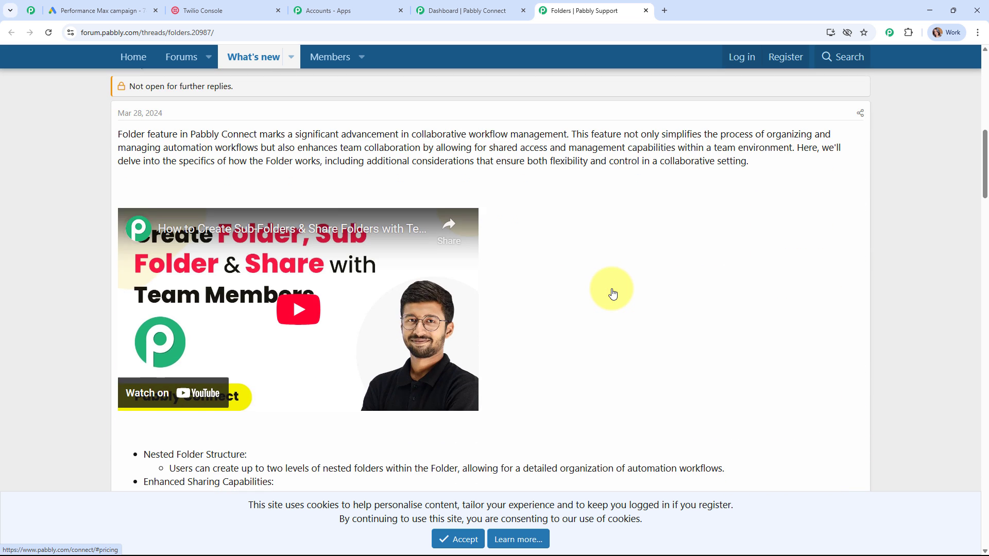
scroll(612, 292, down, 5)
scroll(612, 290, down, 13)
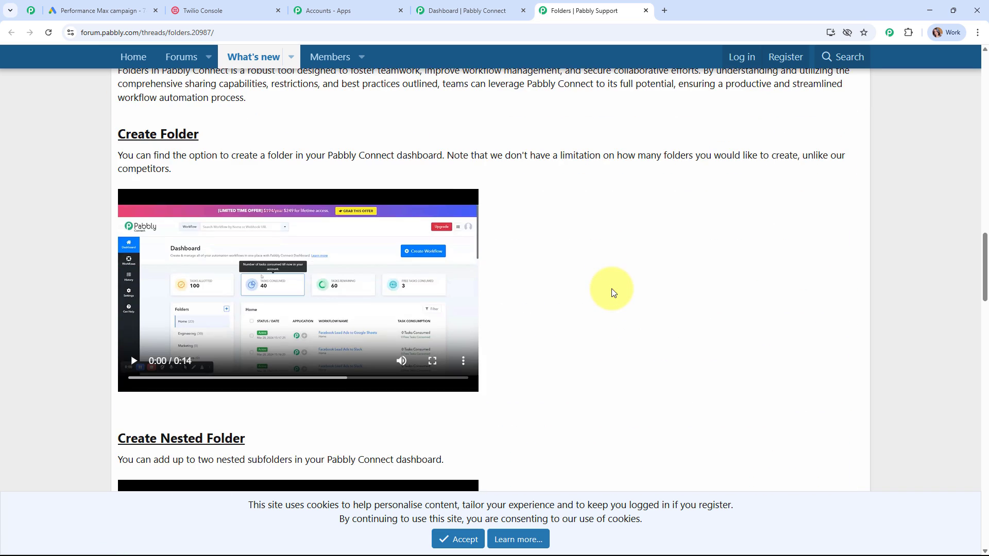
click(645, 10)
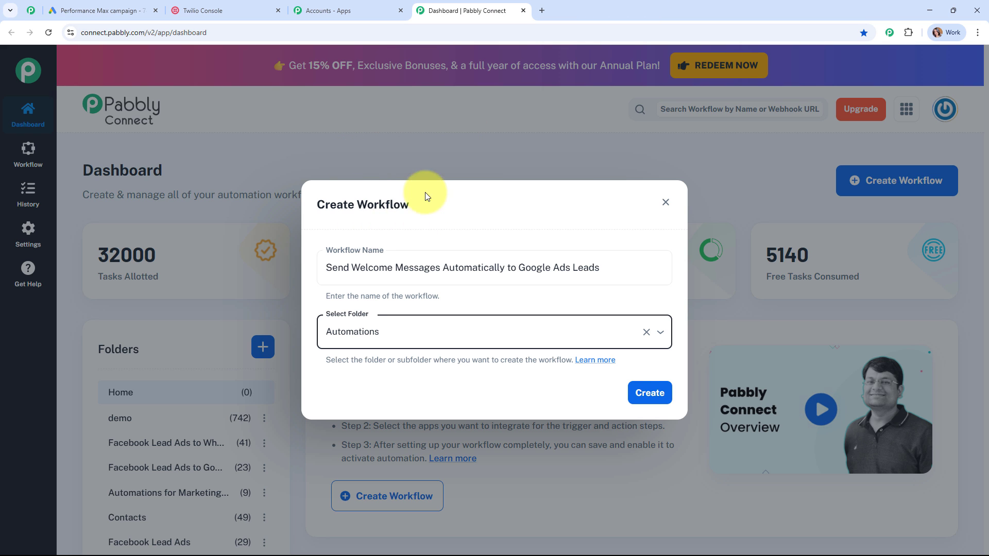
- Create the workflow and collapse its empty trigger step to see both steps
click(644, 395)
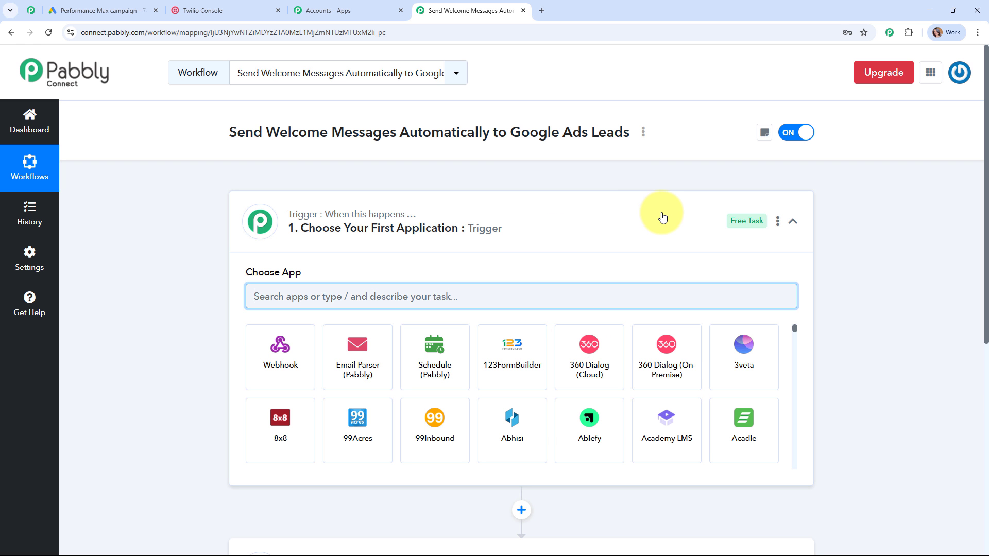
click(663, 217)
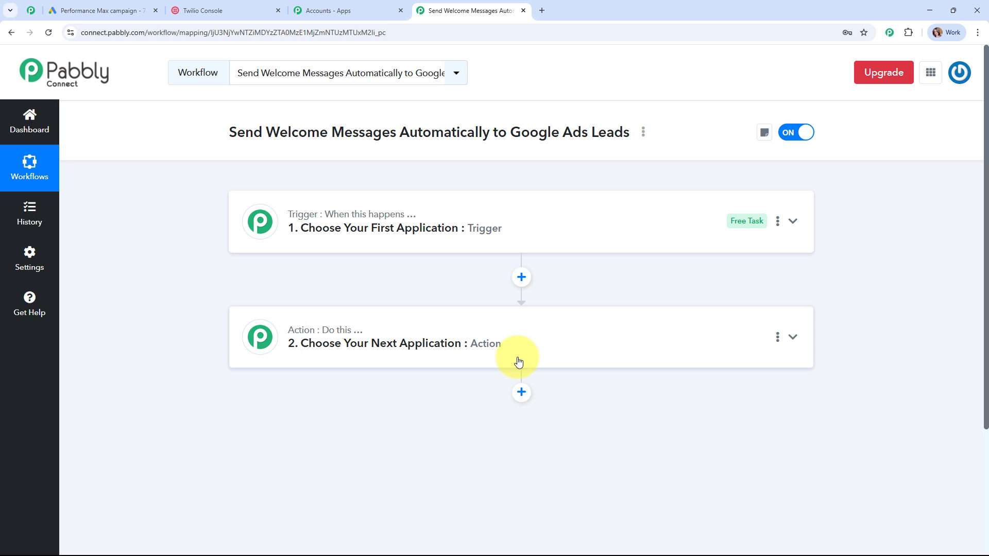
- Set the trigger to Google Ads with the New Lead Form Entry event
click(579, 229)
click(345, 293)
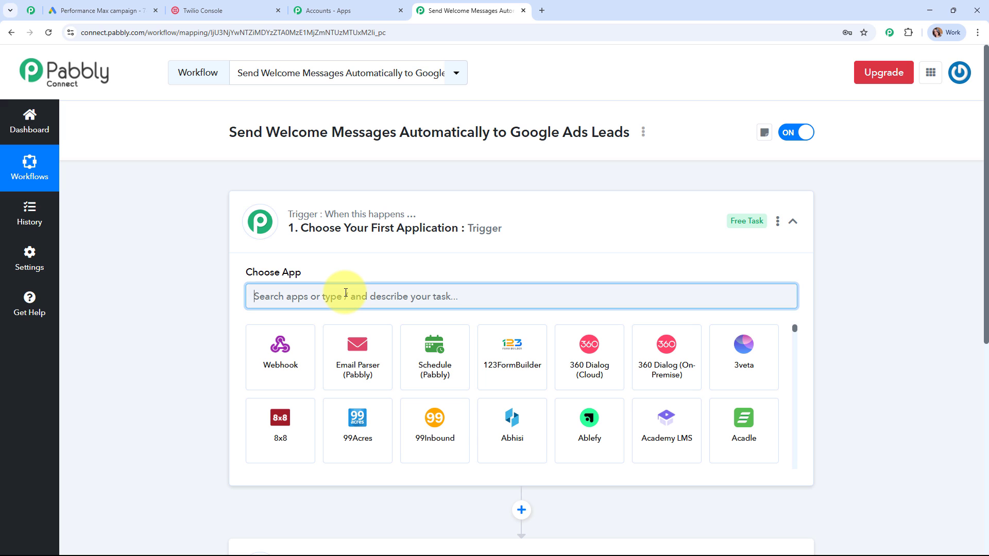
text(goo)
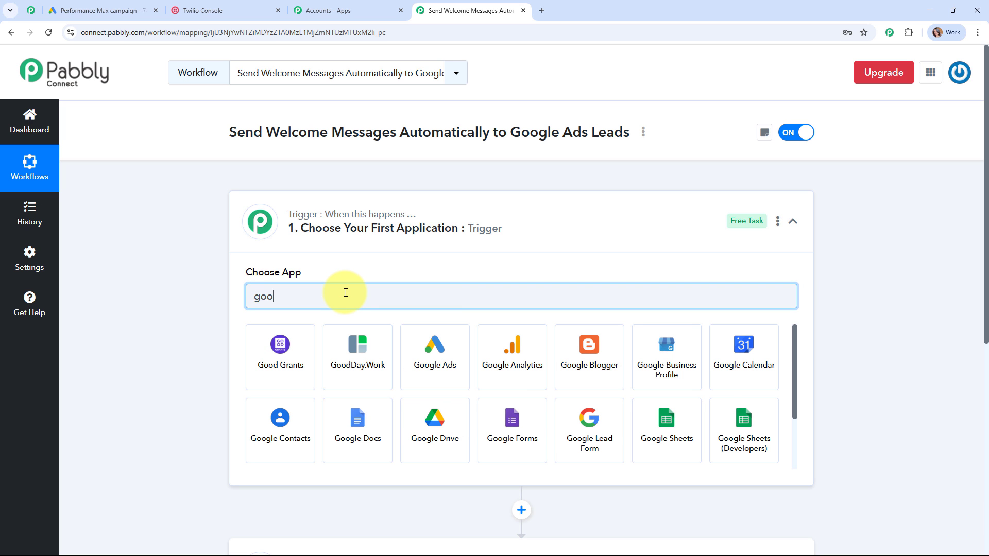
click(426, 369)
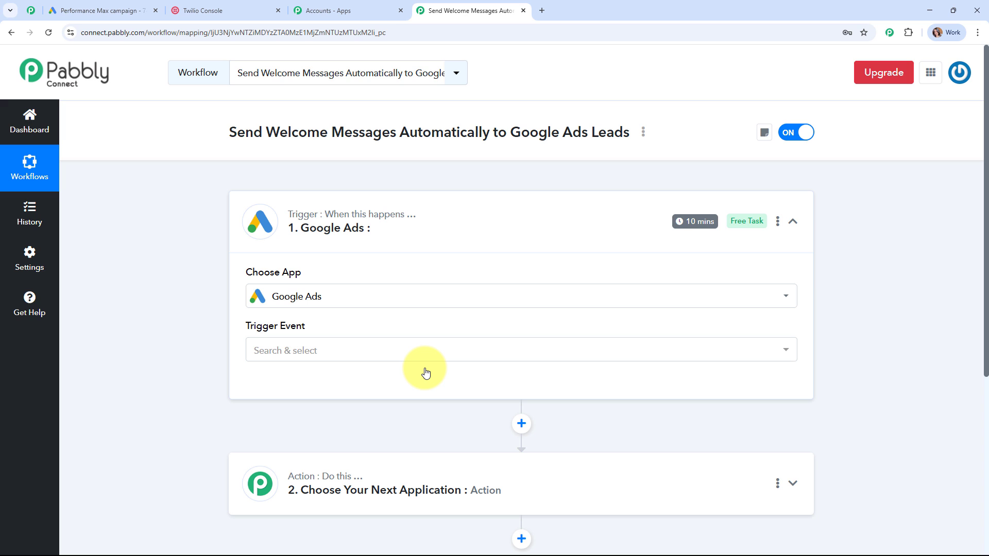
click(328, 351)
click(334, 447)
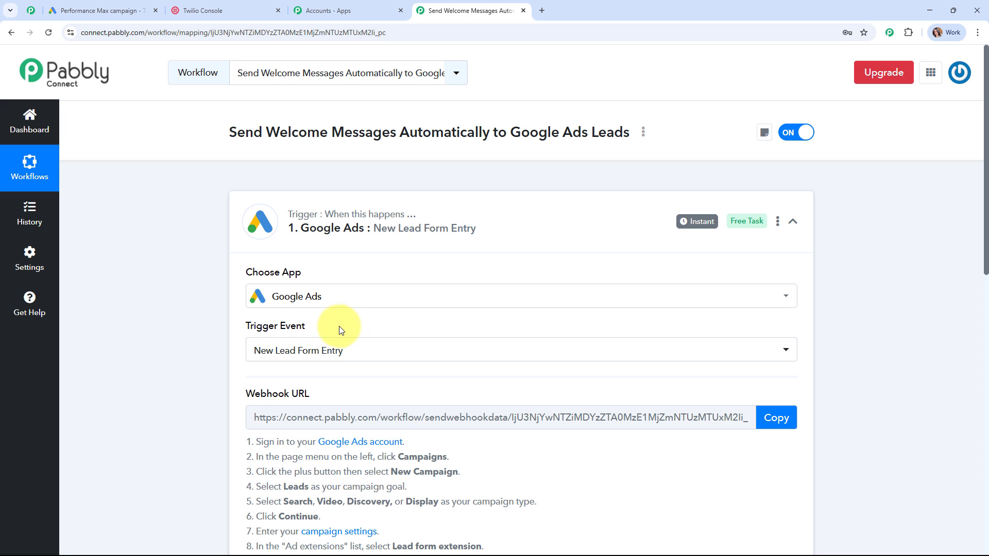
- Copy the trigger's webhook URL and return to the Google Ads campaign tab
drag(342, 326, 205, 330)
scroll(608, 321, down, 2)
scroll(608, 322, down, 2)
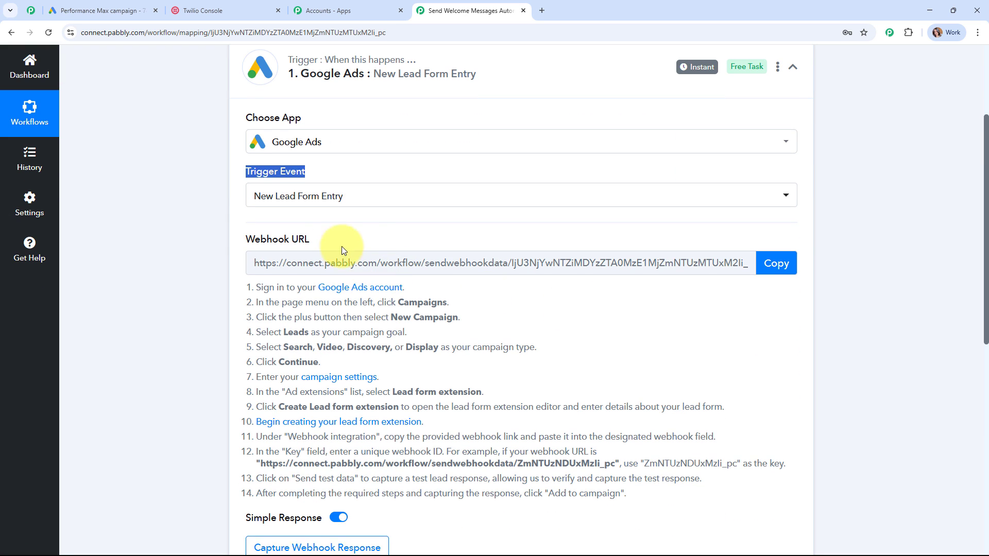
drag(313, 240, 218, 244)
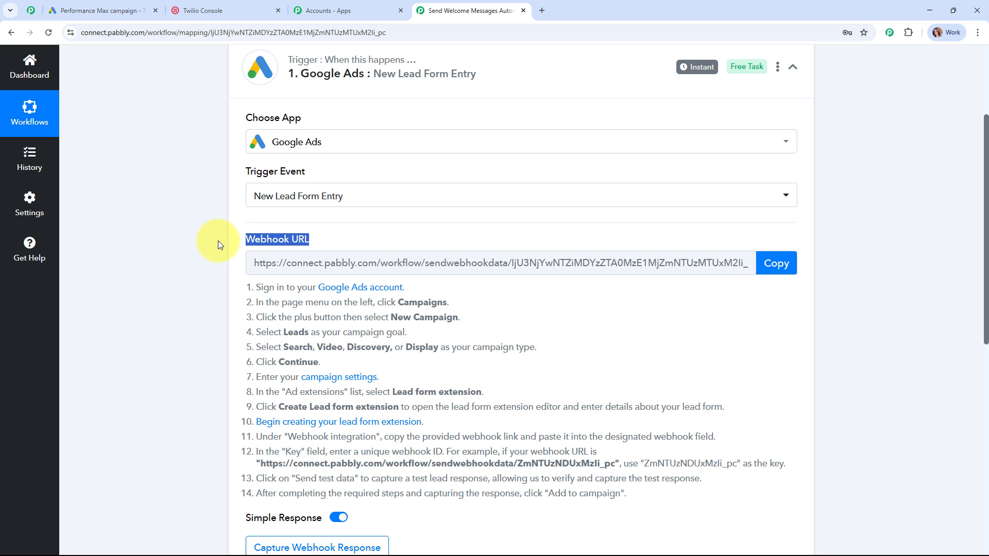
scroll(287, 264, down, 4)
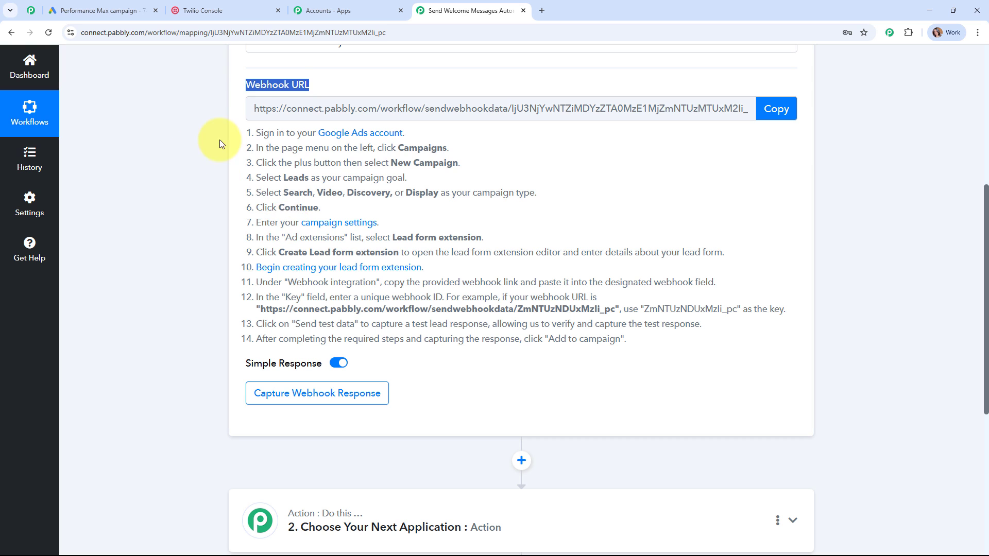
drag(219, 140, 785, 338)
click(773, 108)
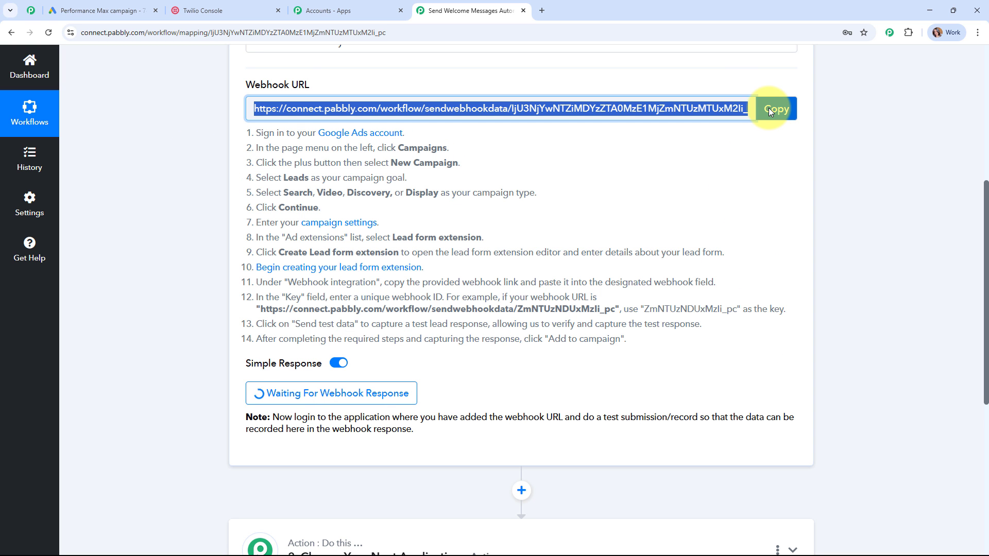
click(110, 10)
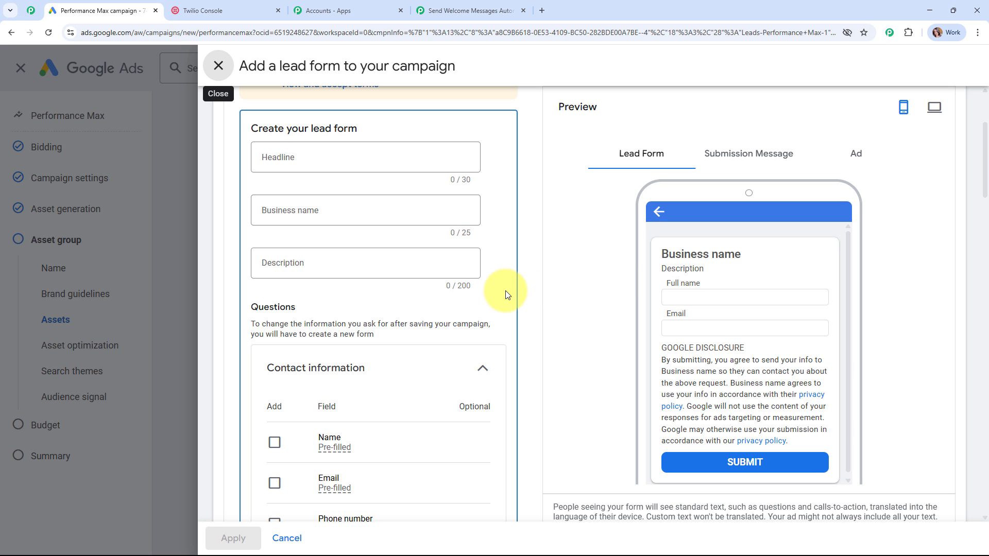
- Add a Name question asking for first name and last name separately
scroll(506, 290, down, 2)
scroll(322, 193, down, 2)
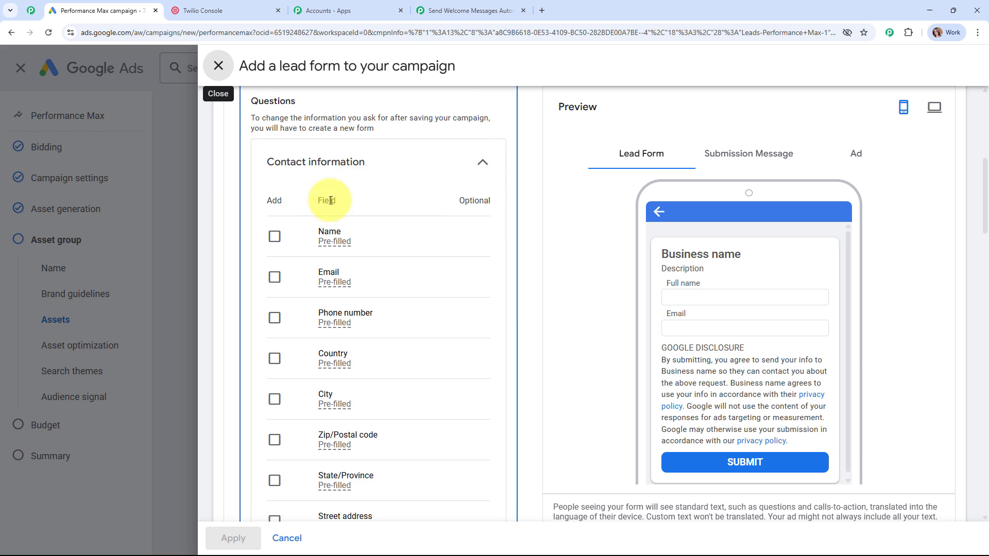
click(276, 235)
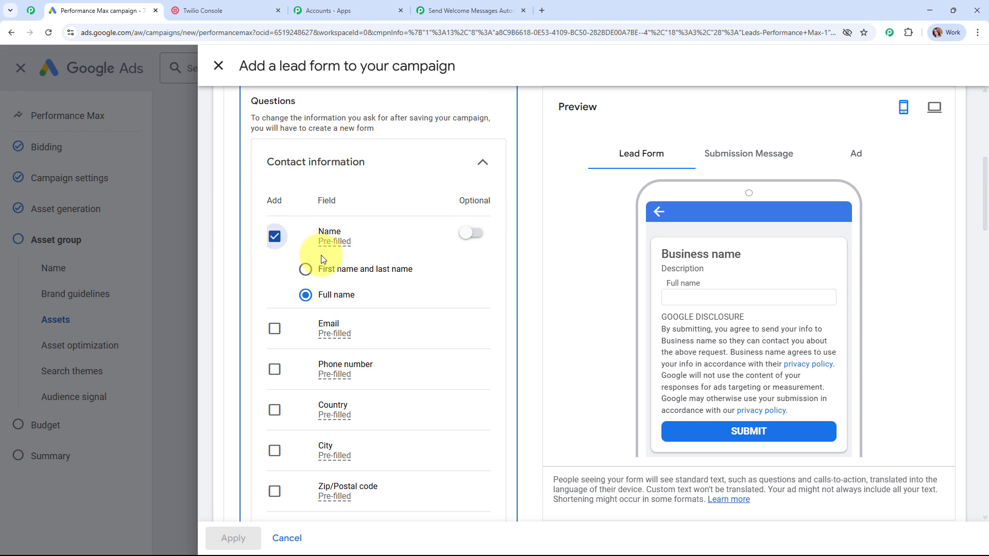
click(306, 269)
scroll(416, 251, down, 2)
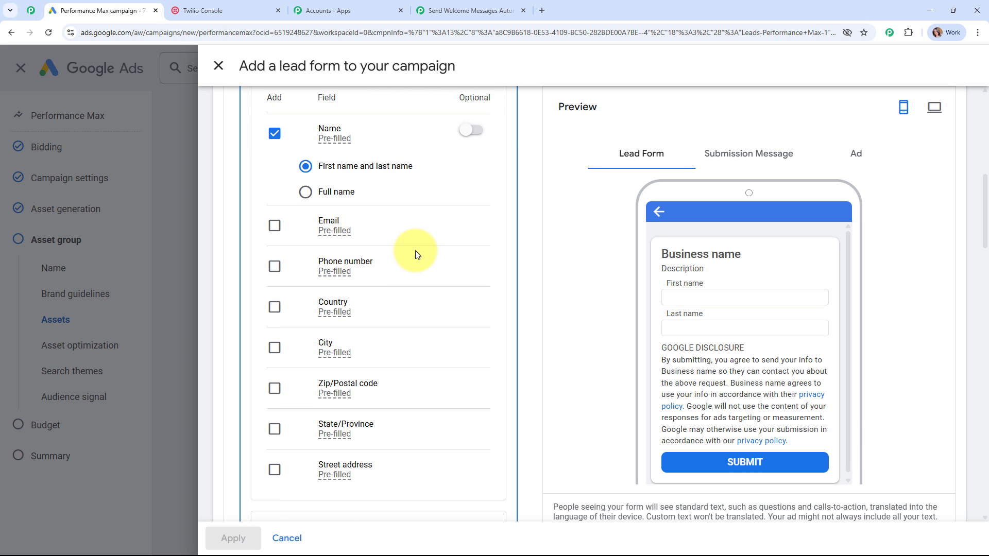
- Add Email, Phone number, City and Zip/Postal code questions to the lead form
click(274, 225)
click(278, 270)
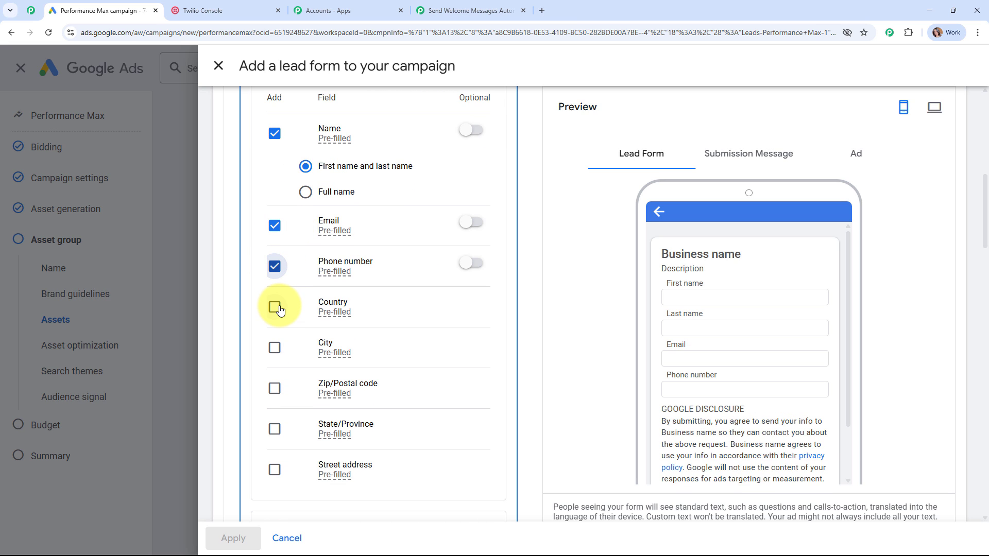
scroll(302, 262, down, 2)
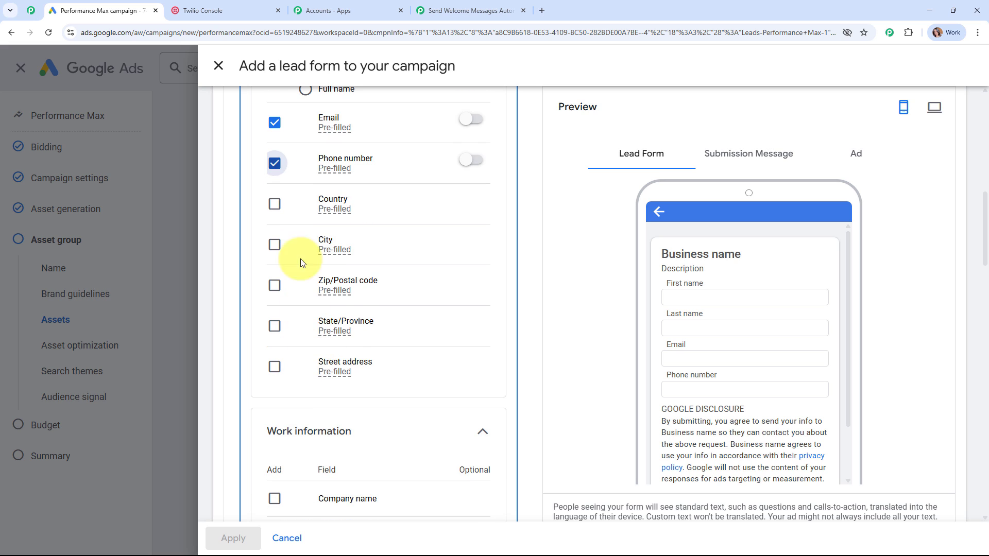
click(274, 245)
click(275, 285)
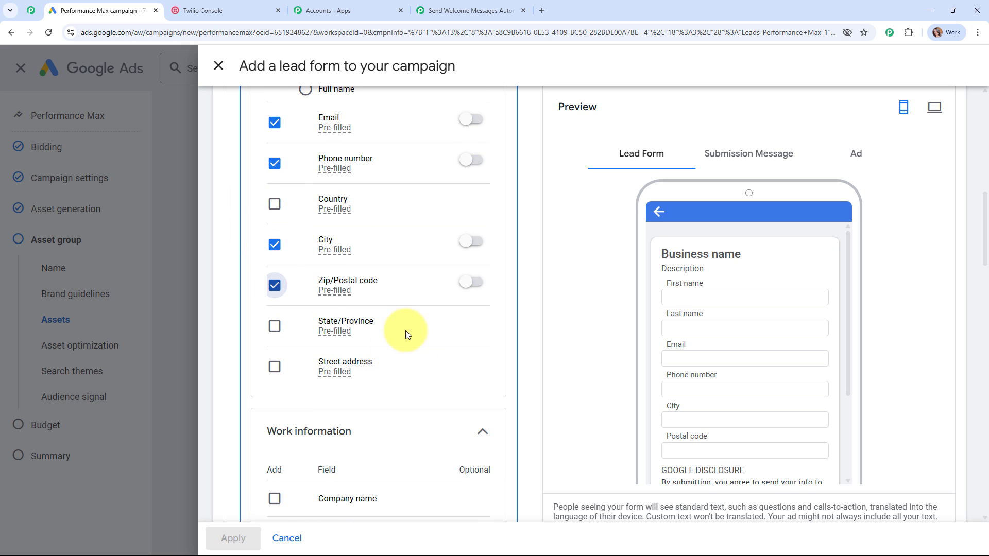
scroll(435, 248, down, 5)
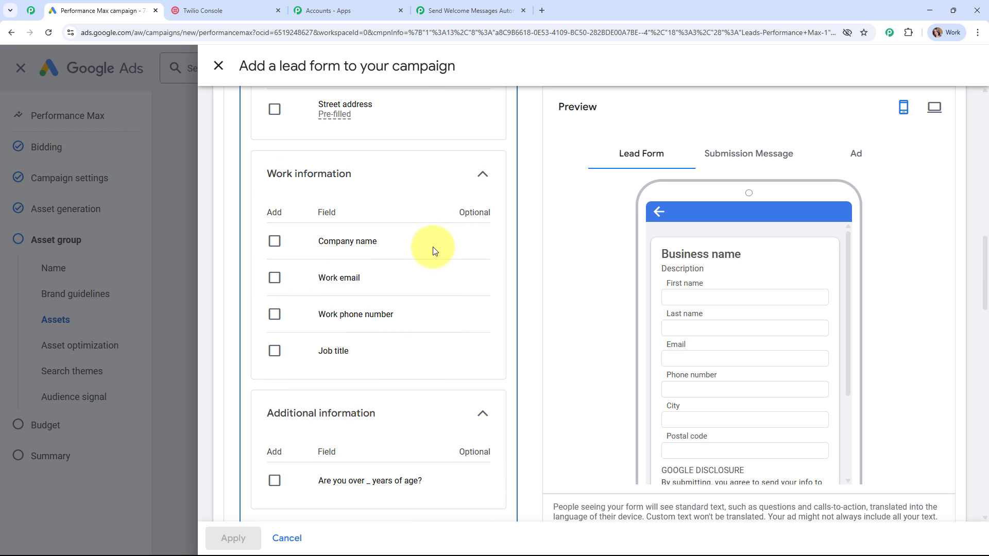
scroll(437, 231, down, 7)
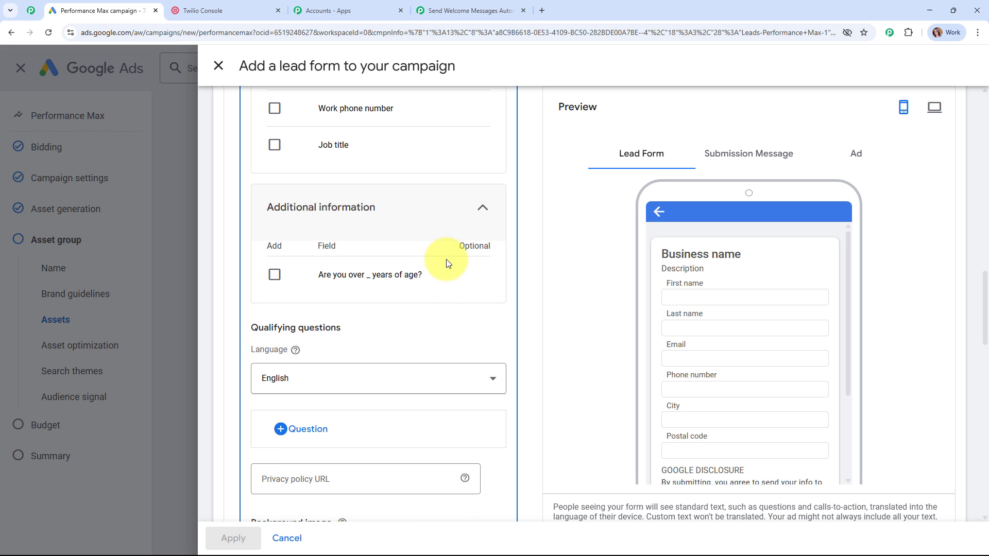
scroll(454, 304, down, 7)
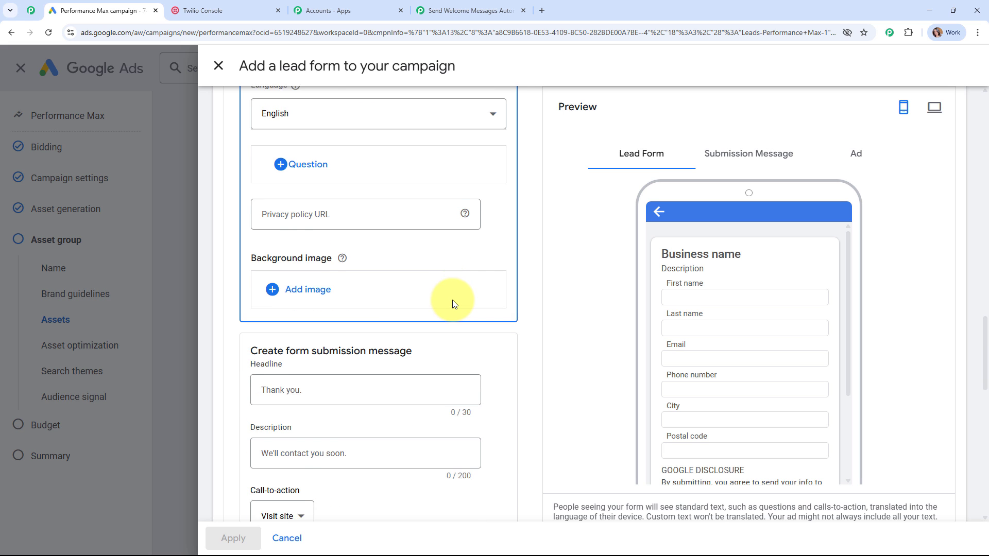
scroll(452, 304, down, 7)
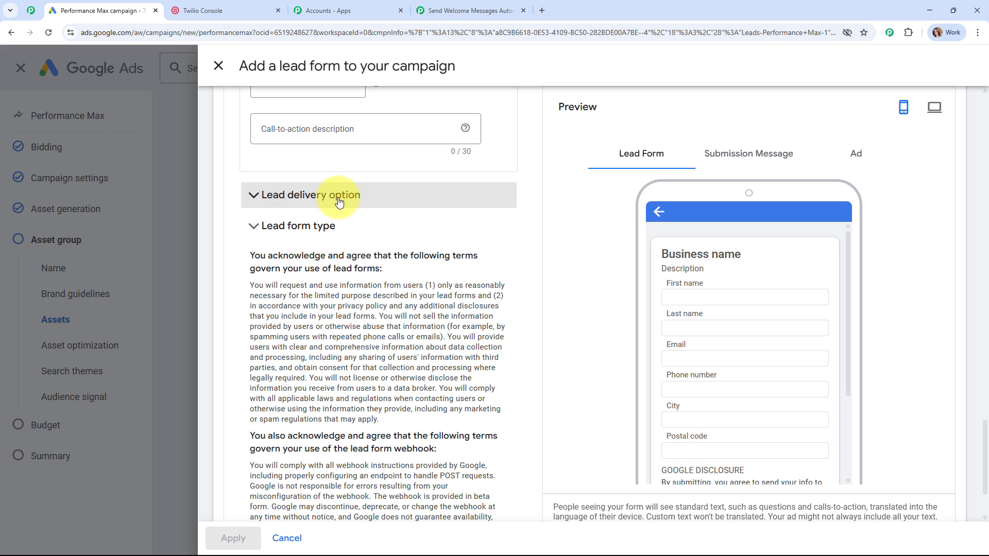
- Paste the Pabbly webhook URL into the lead form's webhook and set the key to 'Test'
click(339, 201)
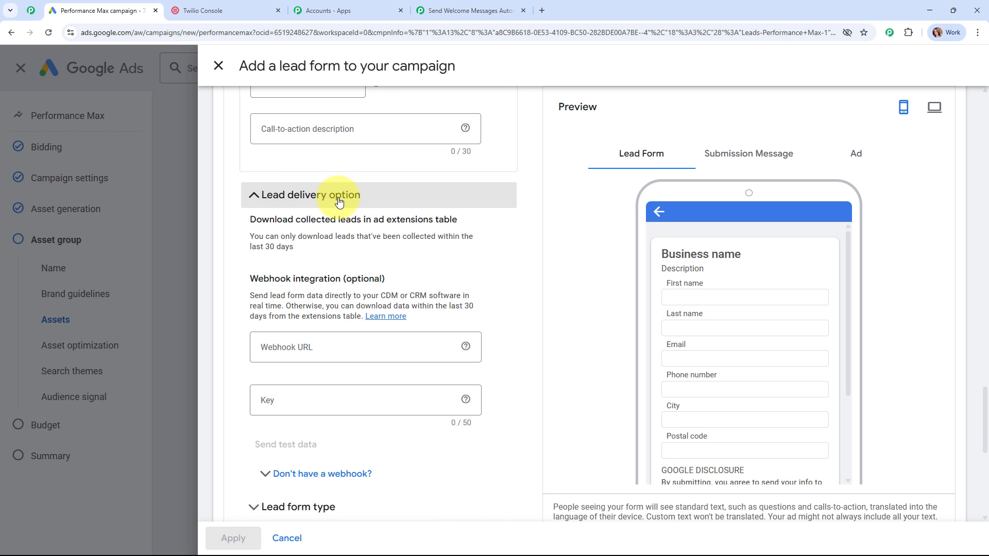
scroll(309, 181, down, 1)
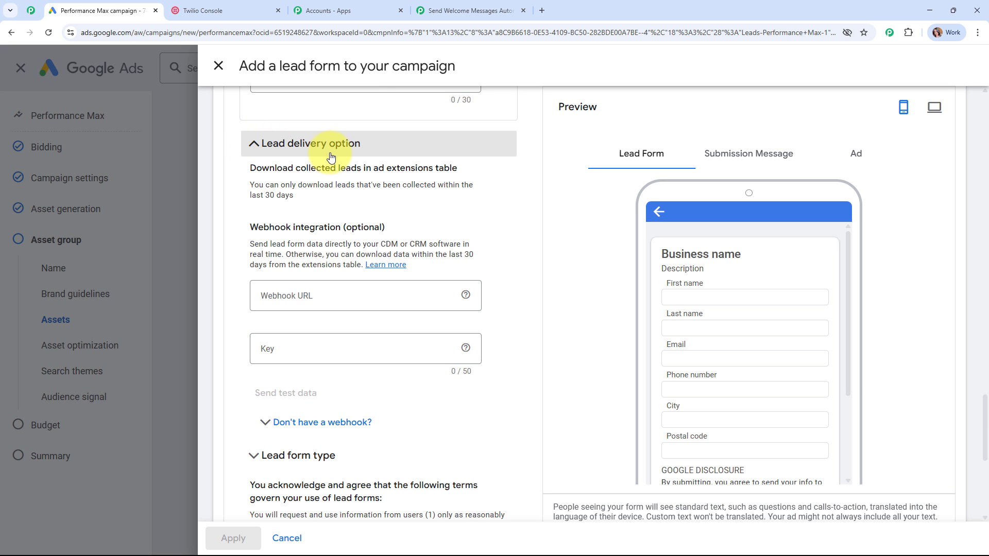
drag(249, 227, 449, 239)
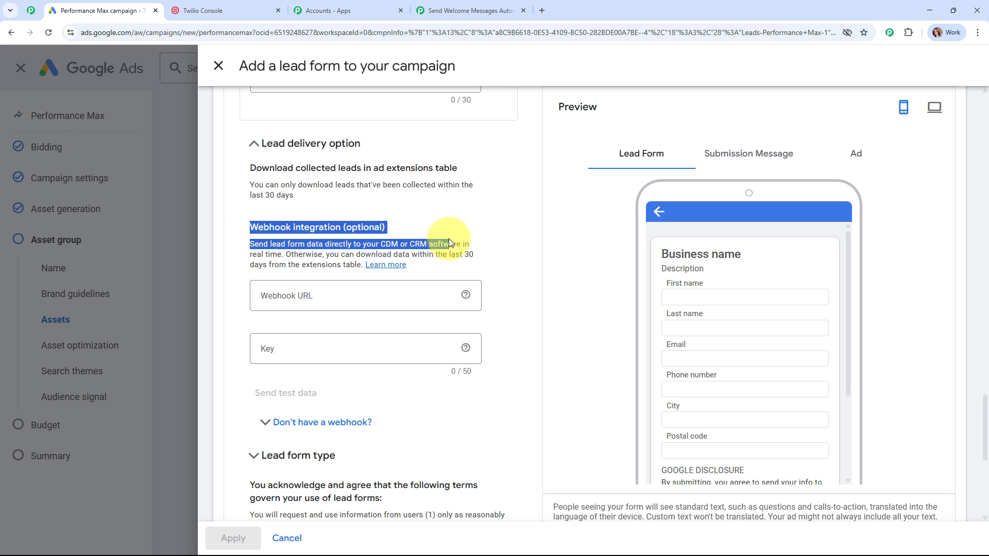
click(457, 214)
scroll(422, 196, down, 1)
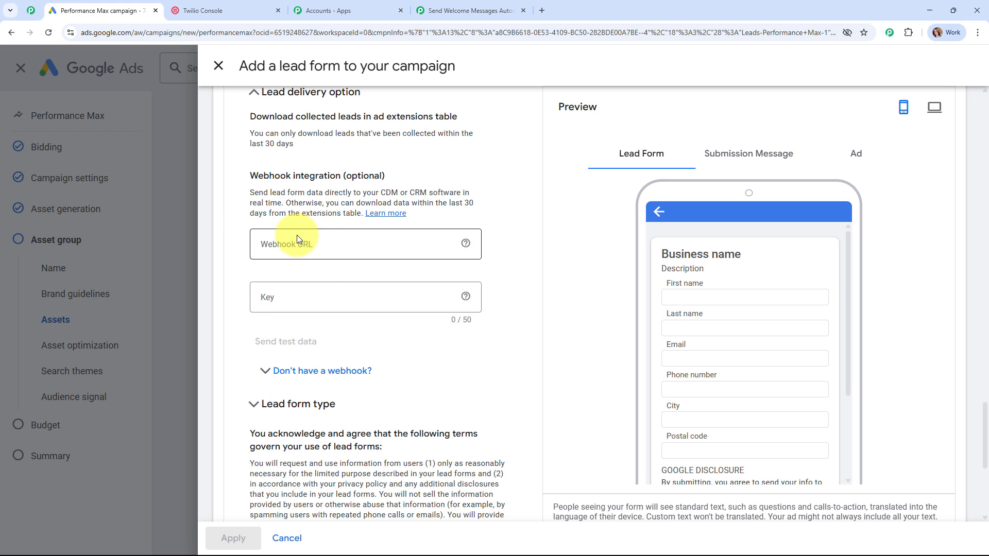
click(341, 243)
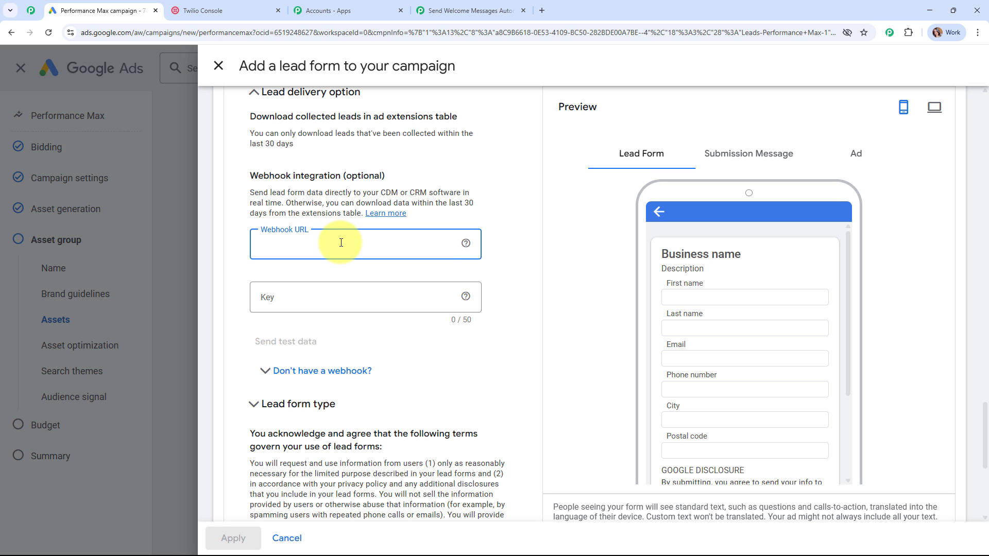
key(ctrl+v)
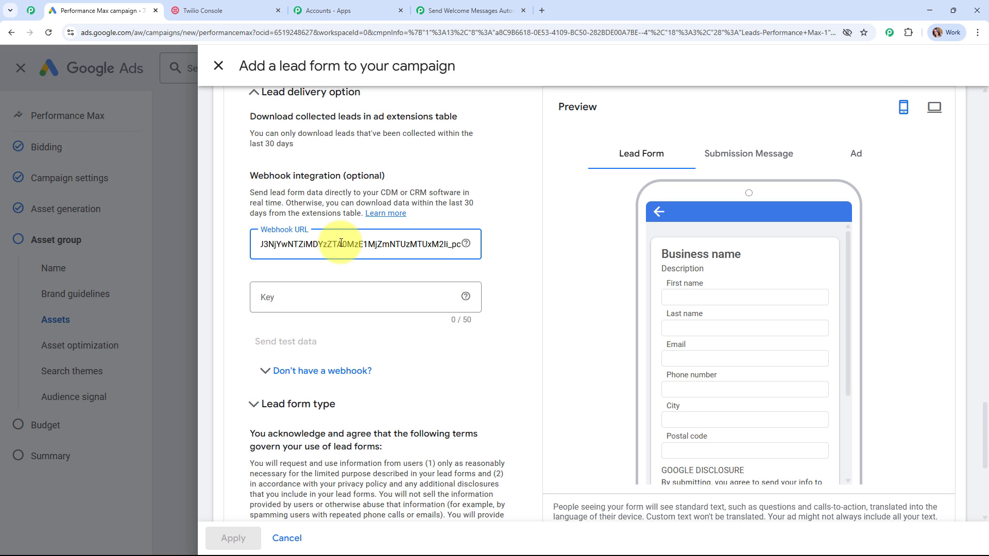
click(335, 299)
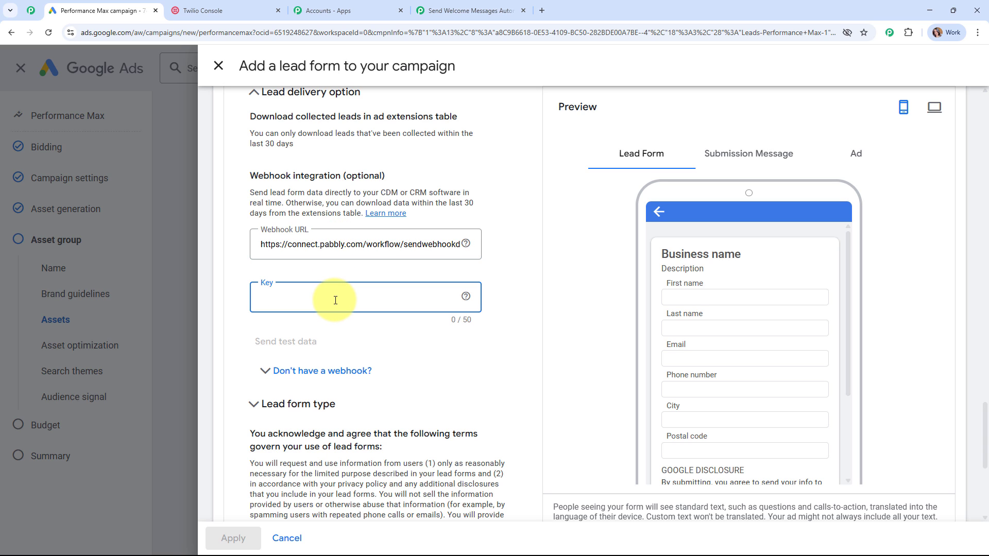
text(Test)
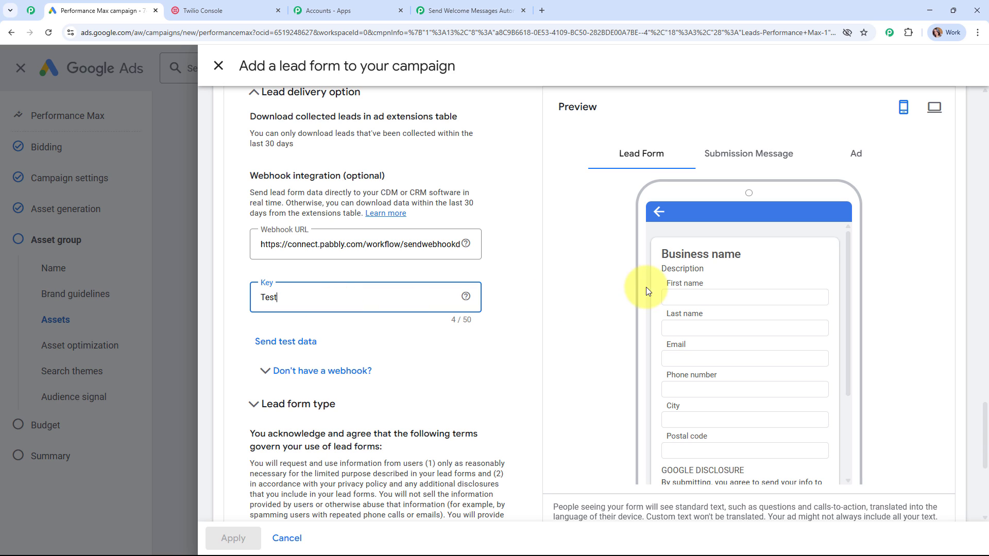
- Send test lead data to the webhook and check Pabbly for the captured response
scroll(893, 228, down, 3)
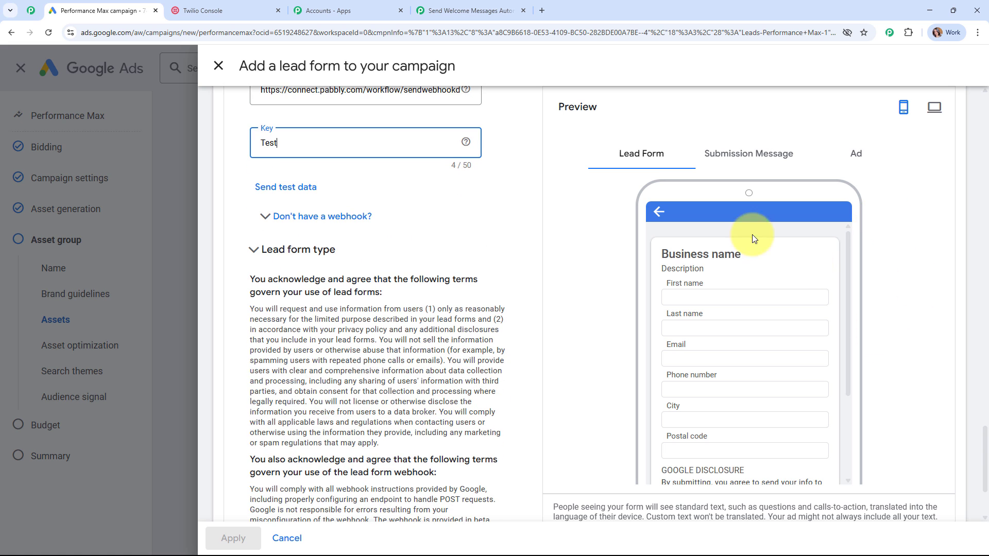
scroll(731, 425, up, 2)
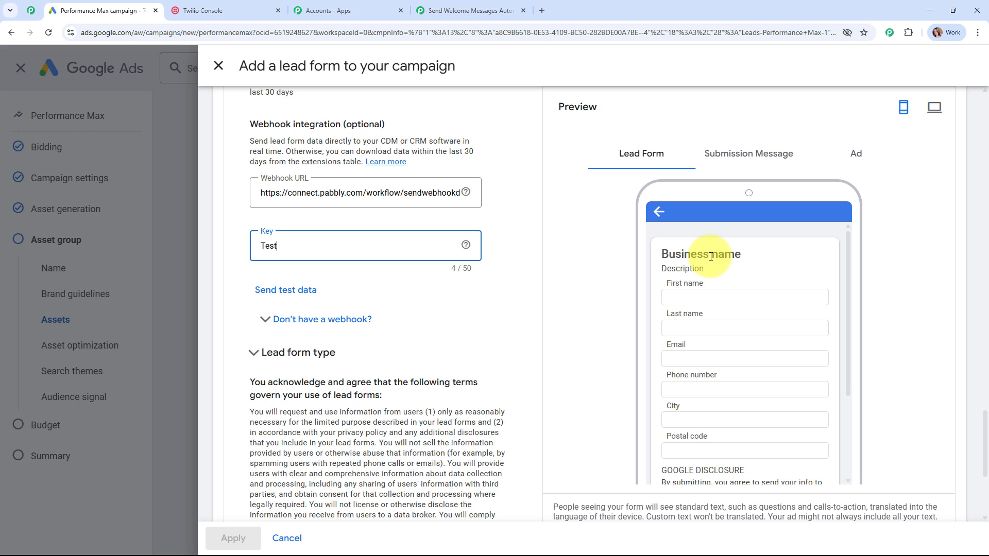
click(467, 4)
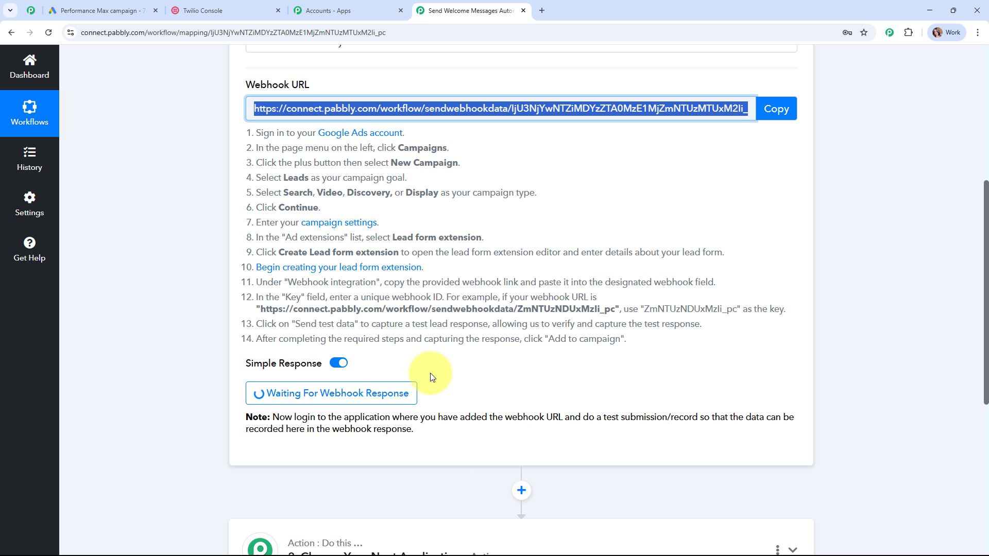
click(111, 4)
scroll(490, 219, down, 1)
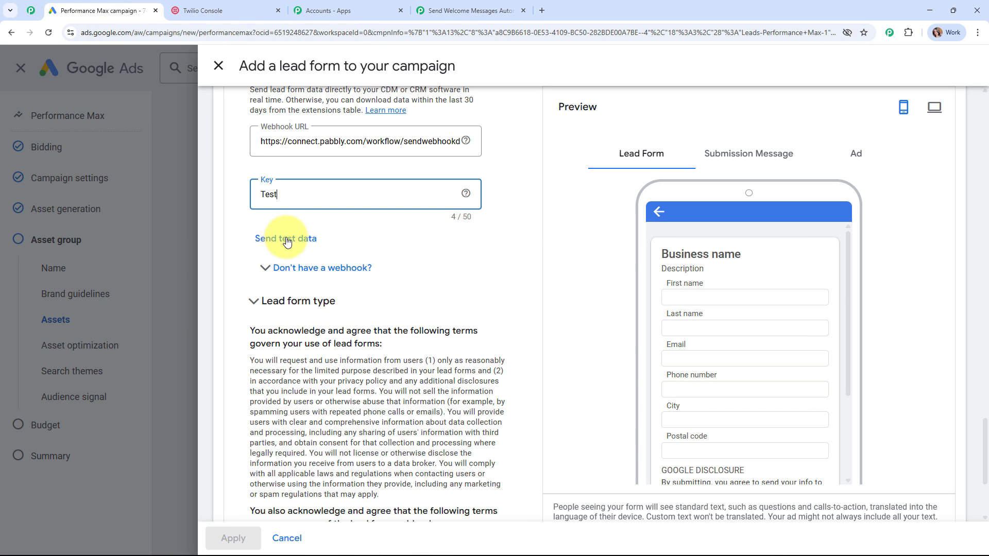
click(288, 238)
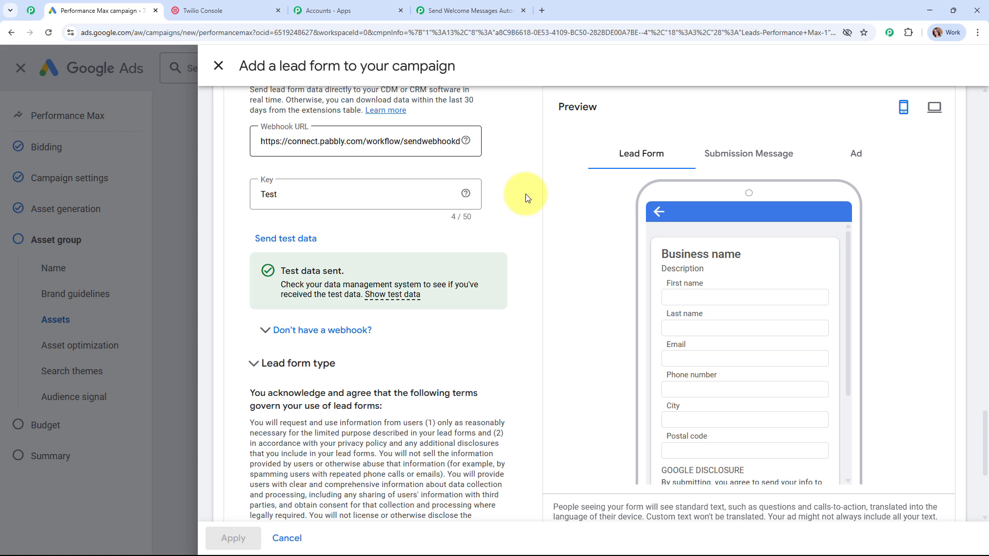
click(424, 5)
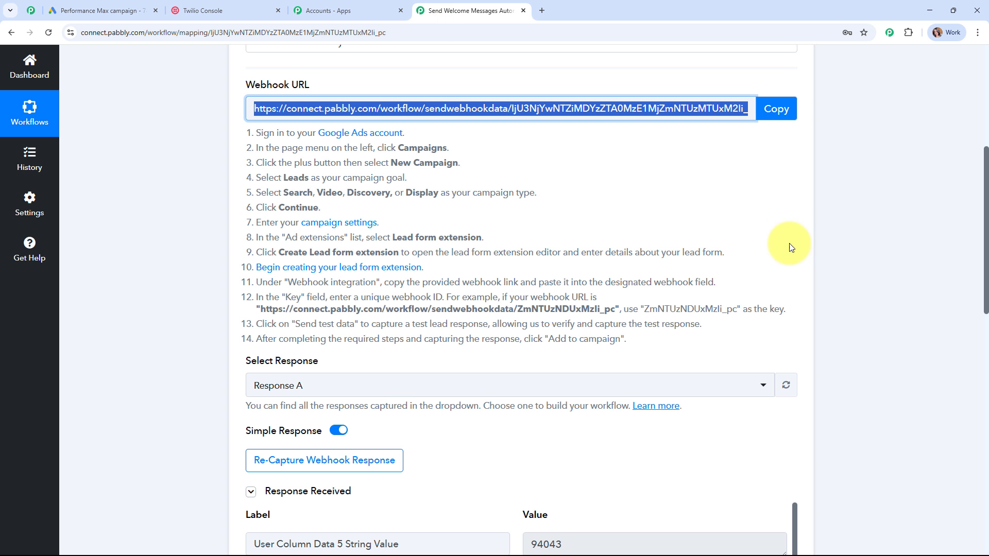
scroll(936, 255, down, 5)
scroll(934, 260, down, 3)
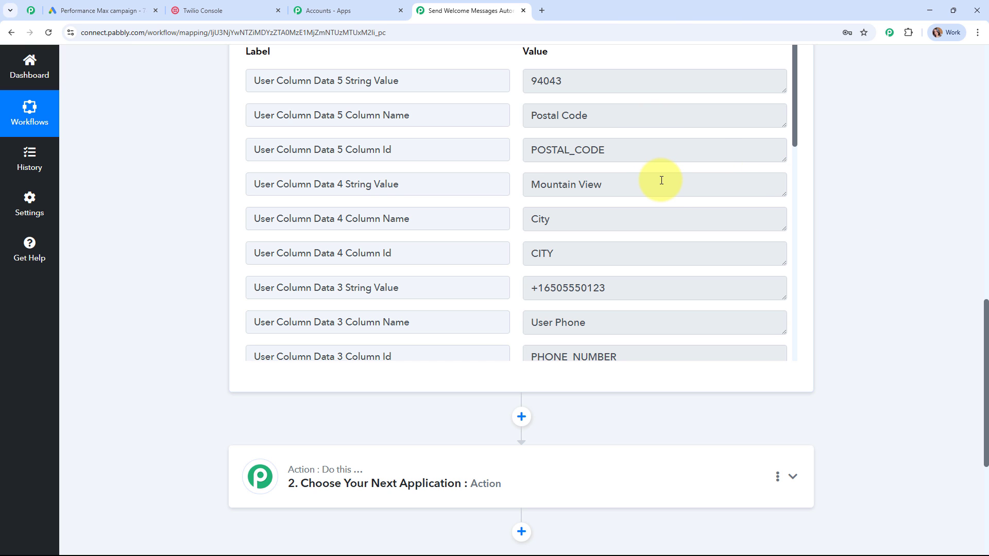
scroll(672, 235, down, 2)
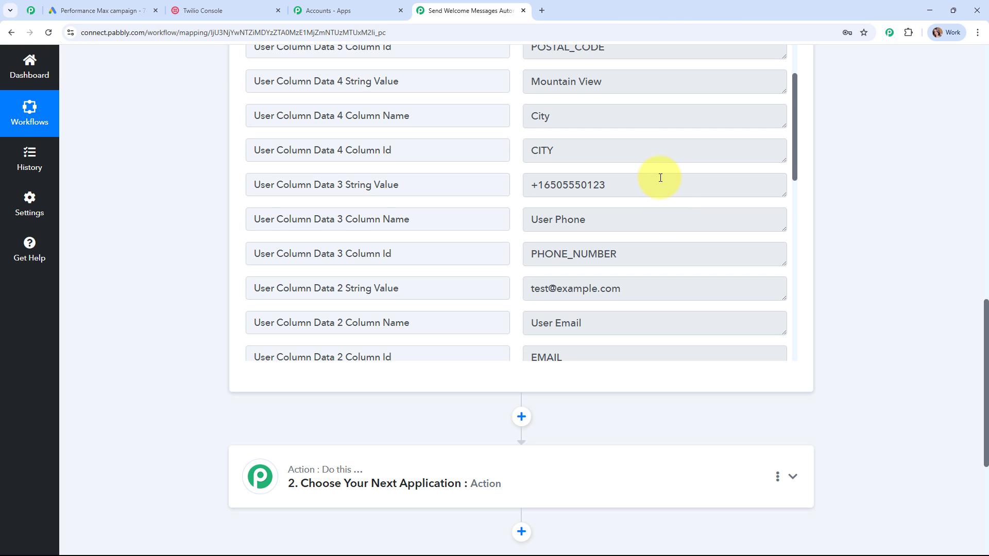
click(611, 181)
drag(610, 181, 521, 185)
scroll(810, 181, down, 3)
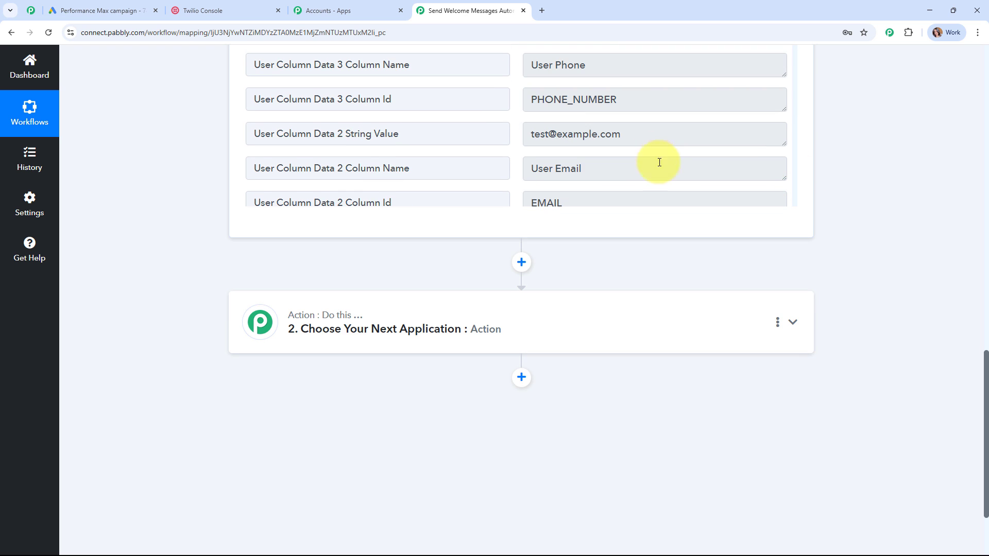
scroll(668, 172, up, 2)
scroll(669, 175, down, 5)
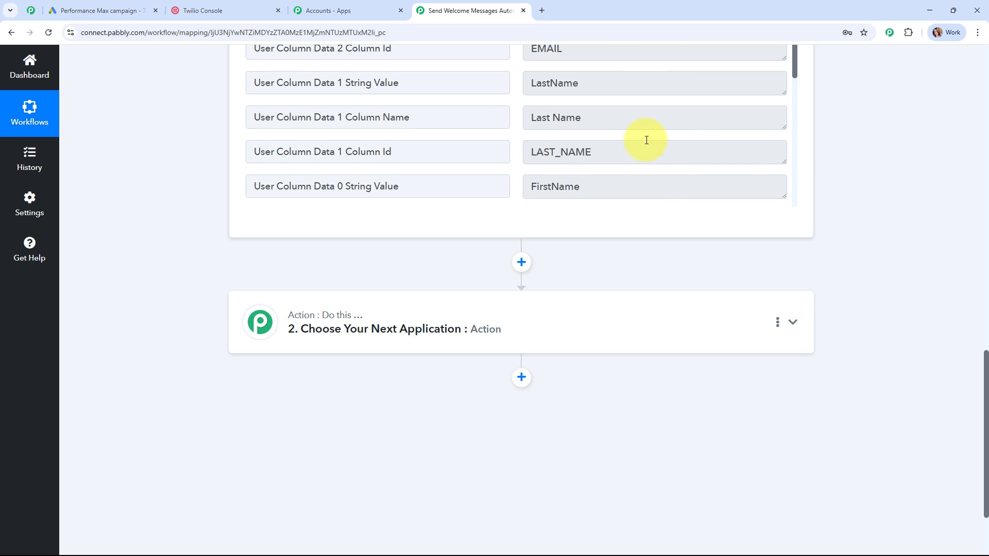
scroll(813, 227, up, 5)
drag(536, 325, 667, 312)
scroll(644, 289, down, 4)
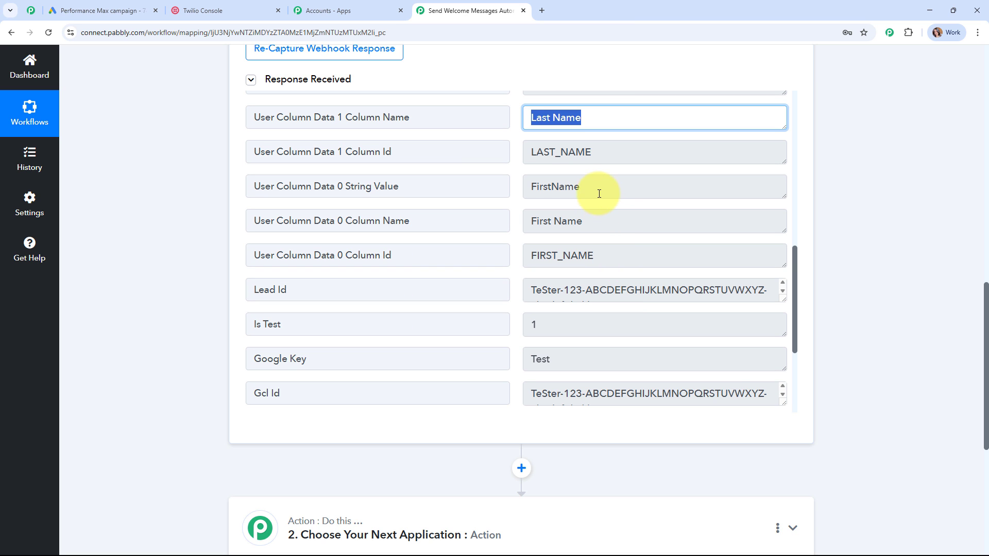
drag(596, 192, 484, 192)
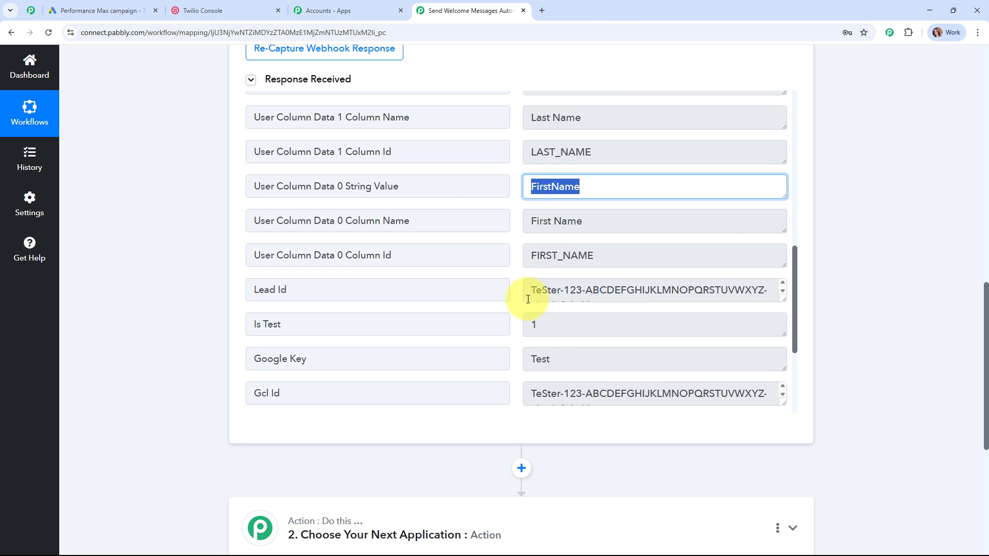
scroll(875, 249, up, 4)
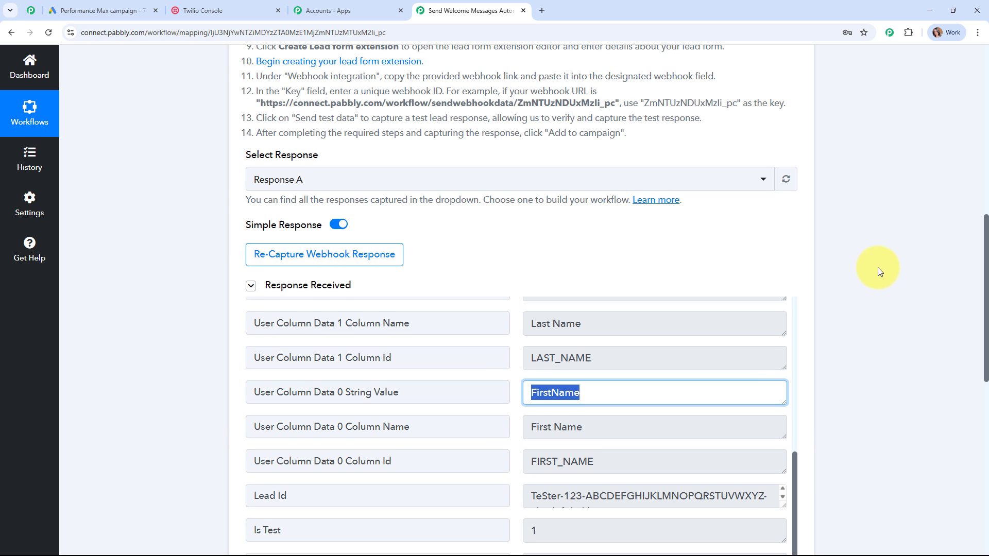
scroll(884, 293, down, 4)
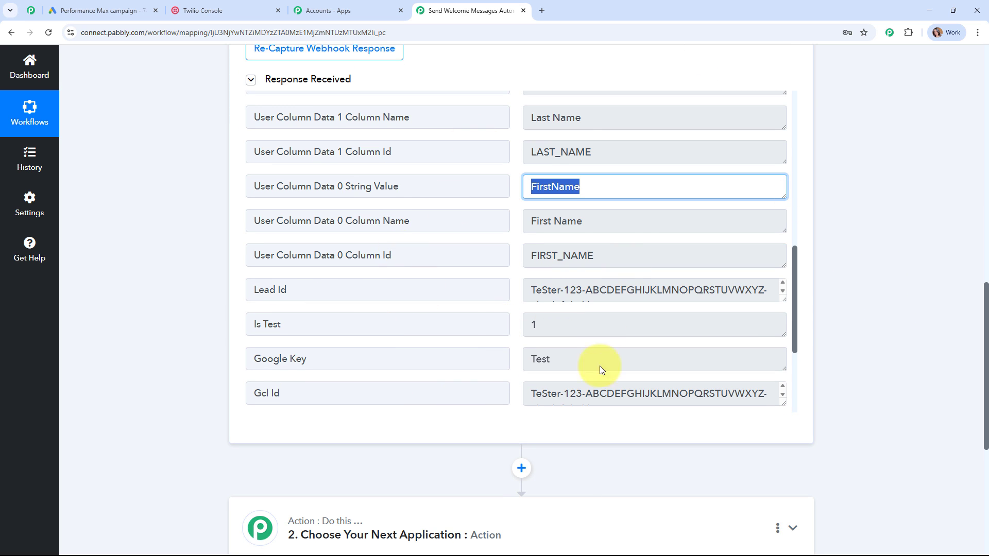
drag(797, 268, 834, 100)
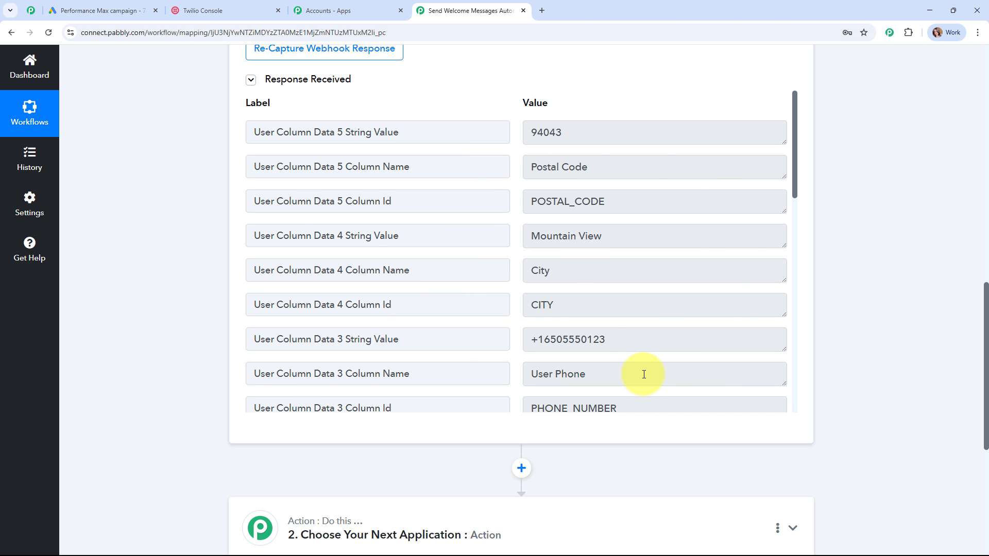
scroll(859, 376, up, 3)
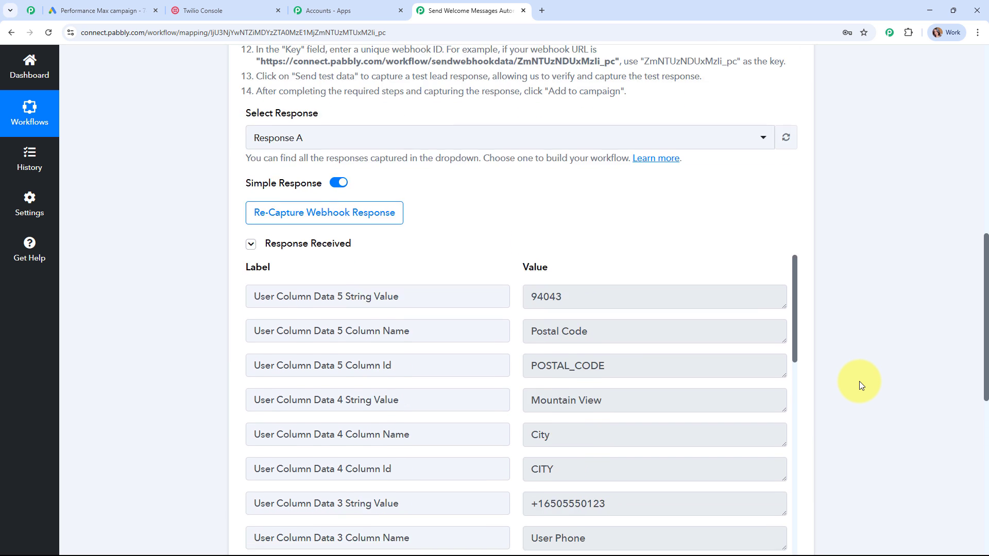
scroll(859, 381, down, 2)
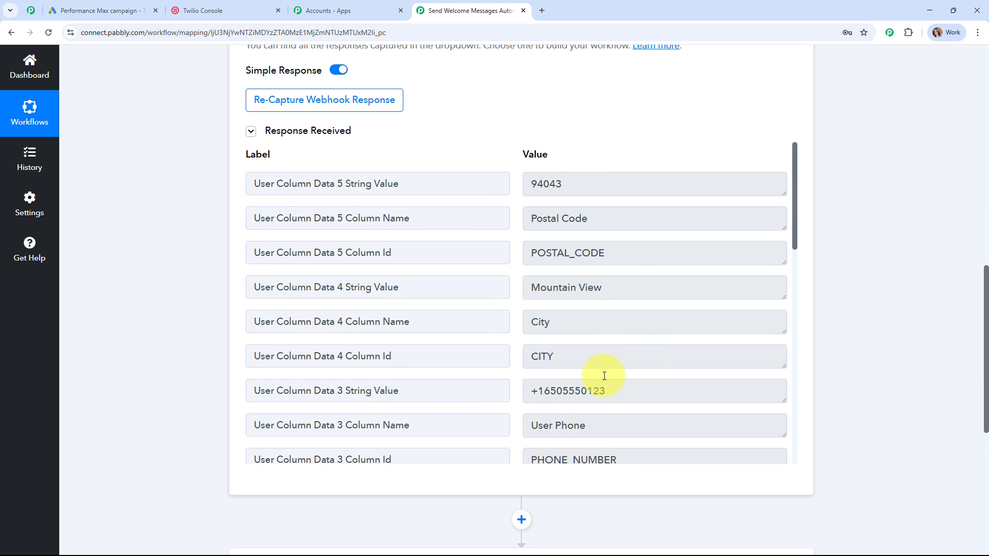
scroll(841, 392, up, 10)
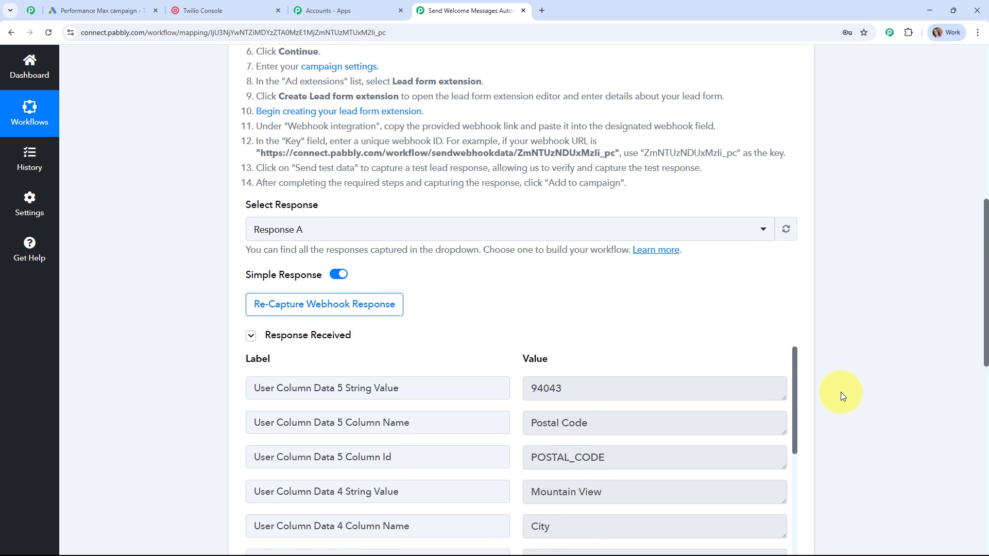
- Collapse the Google Ads New Lead Form Entry trigger card to reveal the empty action step
click(558, 163)
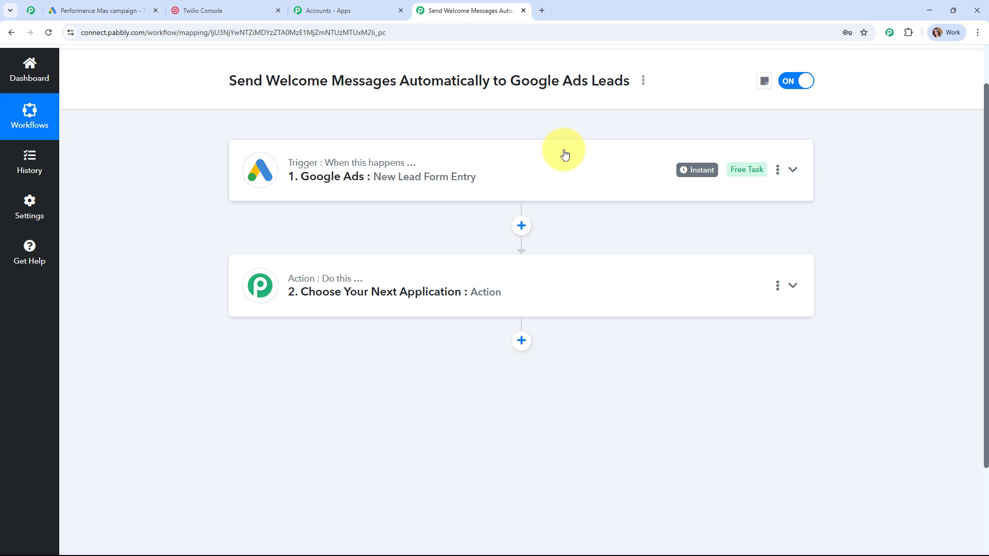
- Set the action step to Twilio with the Send SMS Message event
click(622, 272)
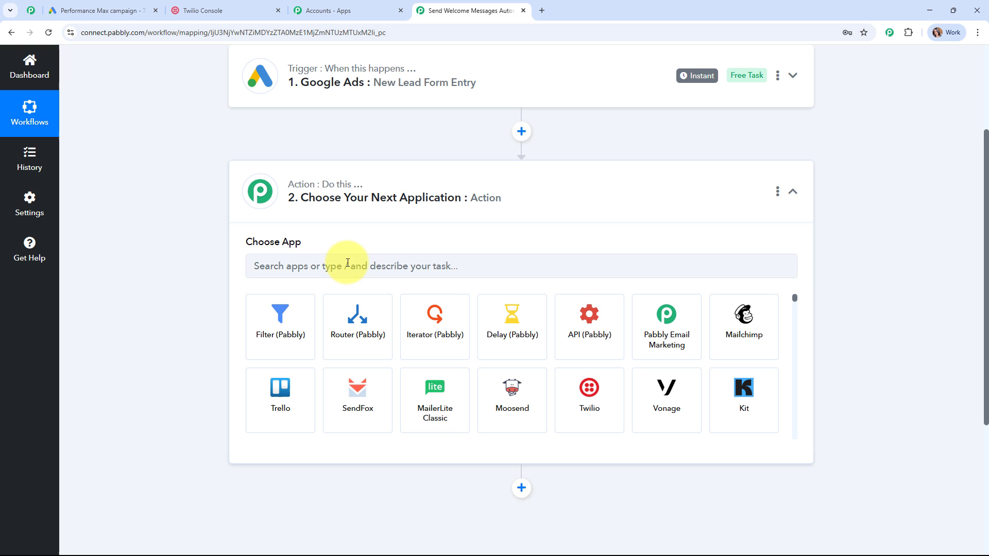
click(347, 263)
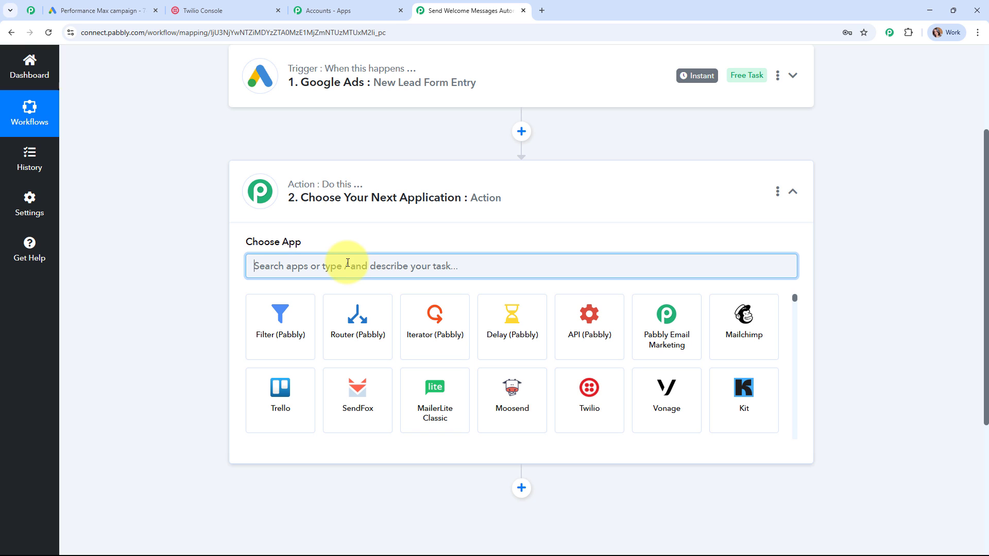
click(583, 407)
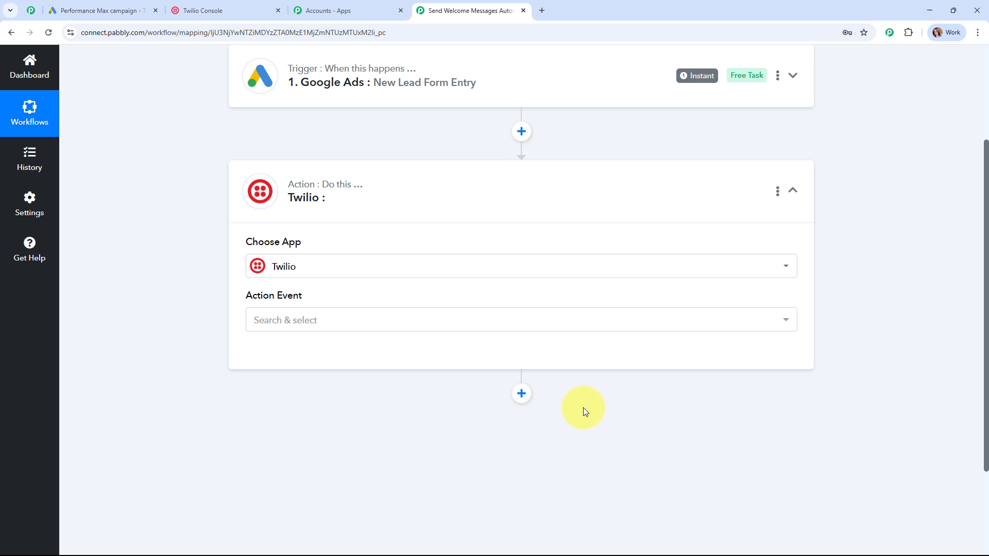
click(322, 319)
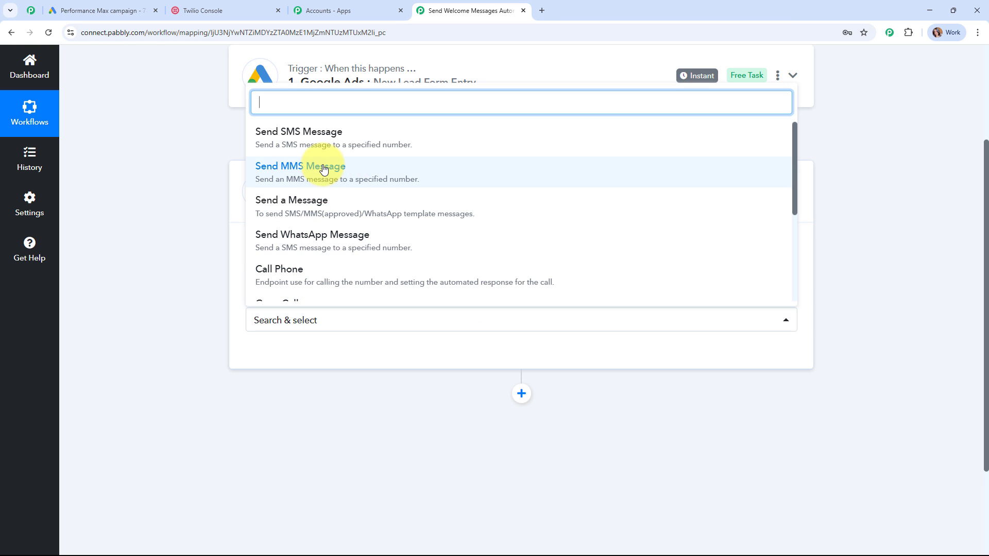
click(319, 137)
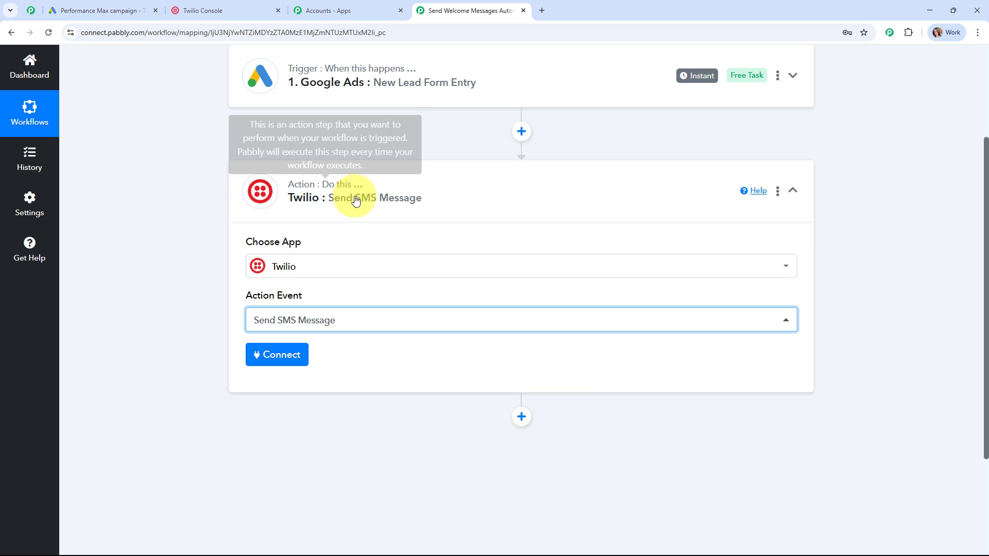
- Add and save a new Twilio connection using the Account SID and Auth Token from Twilio Console
click(287, 351)
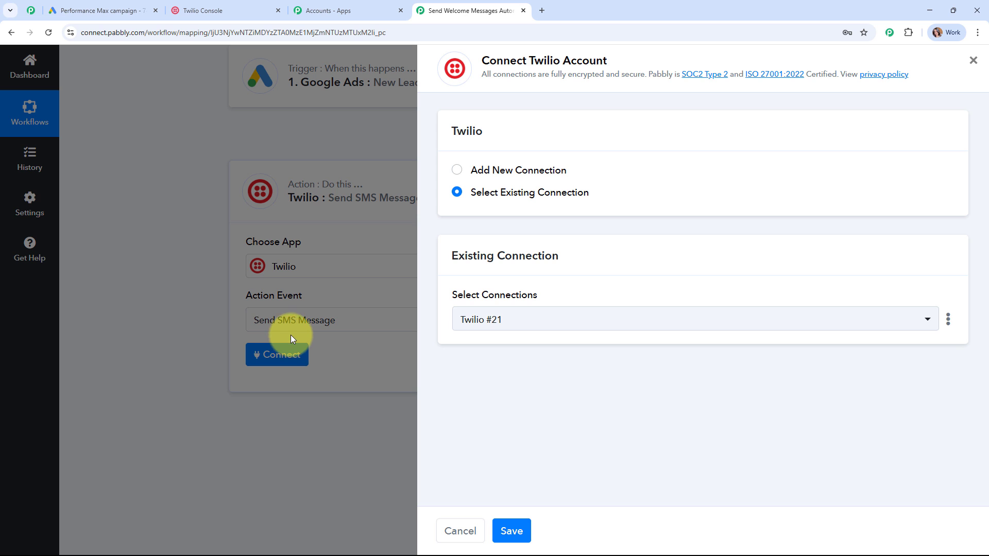
click(457, 170)
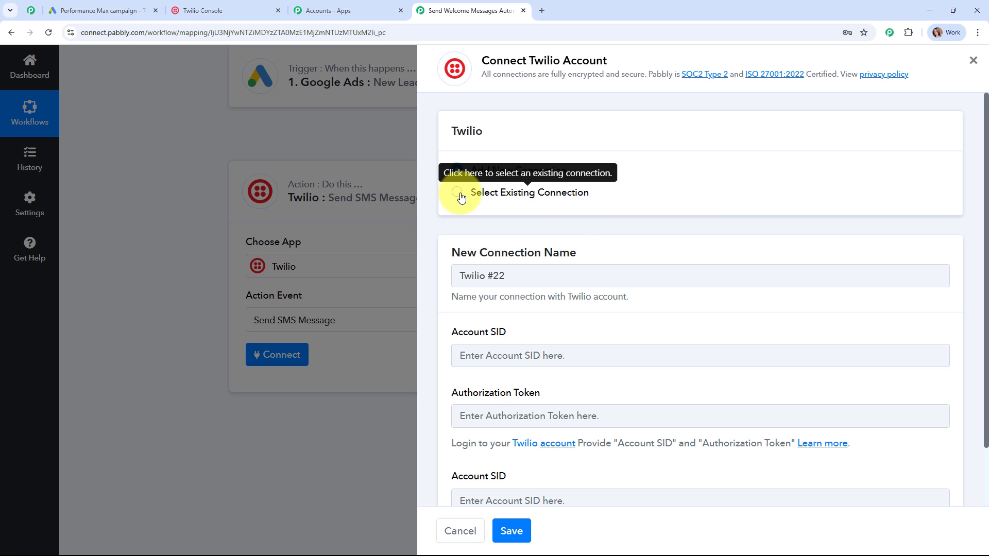
scroll(672, 189, down, 2)
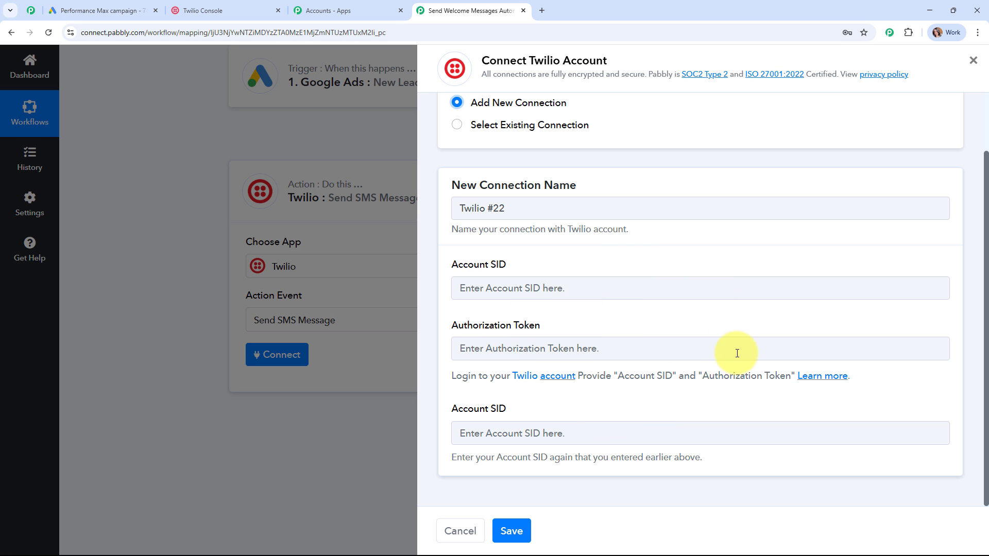
click(258, 12)
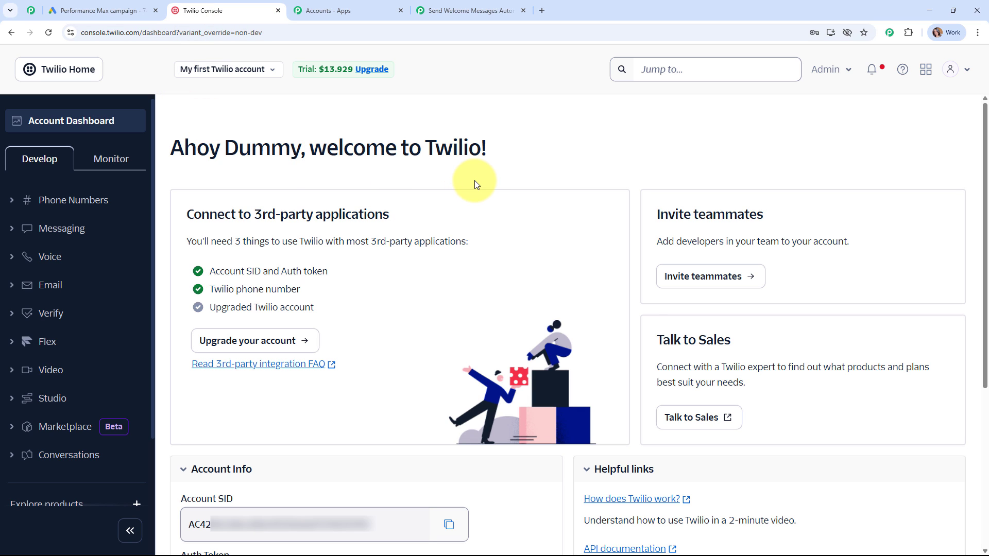
scroll(486, 224, down, 5)
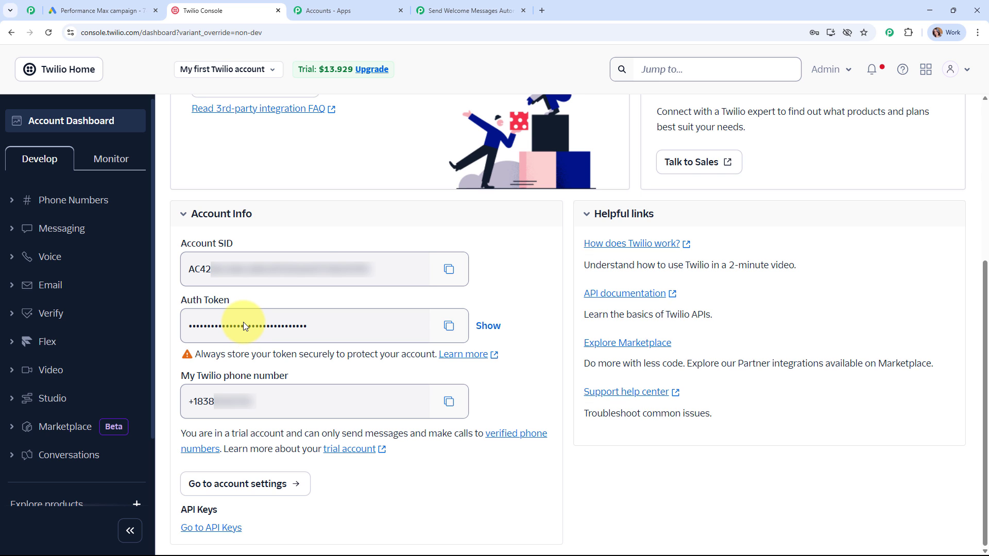
key(ctrl+Tab)
key(ctrl+Tab)
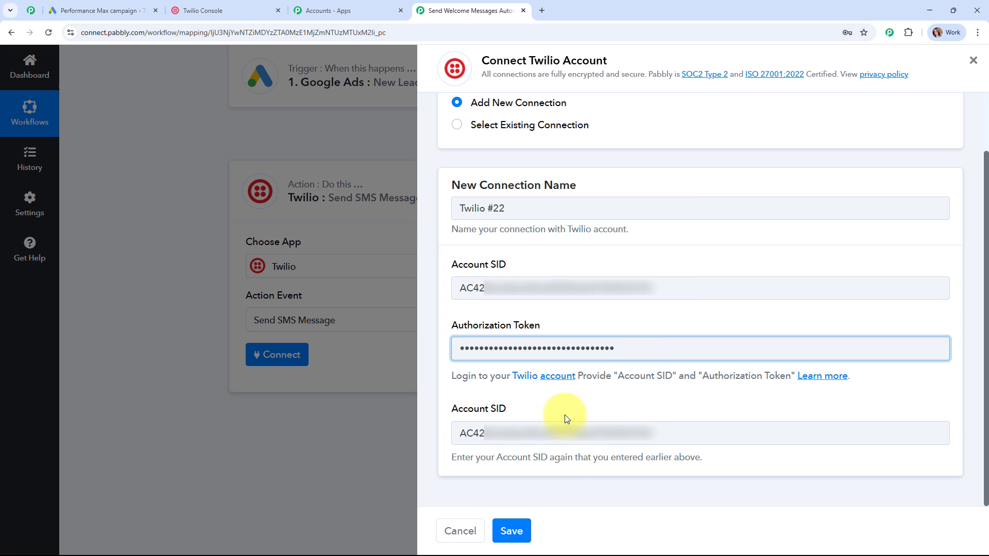
click(513, 528)
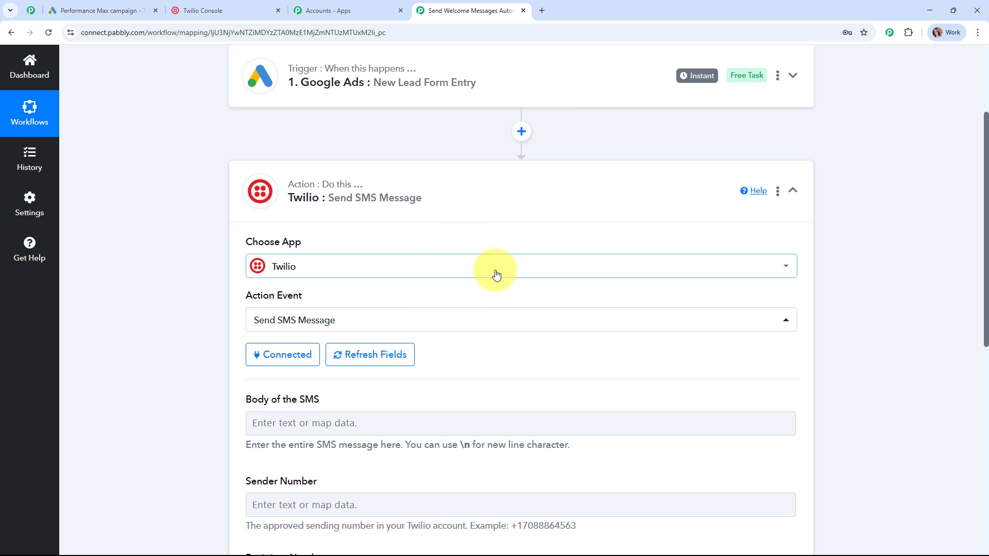
- Paste the welcome message into the SMS Body and move the 'We're' sentence onto its own line
scroll(494, 273, down, 4)
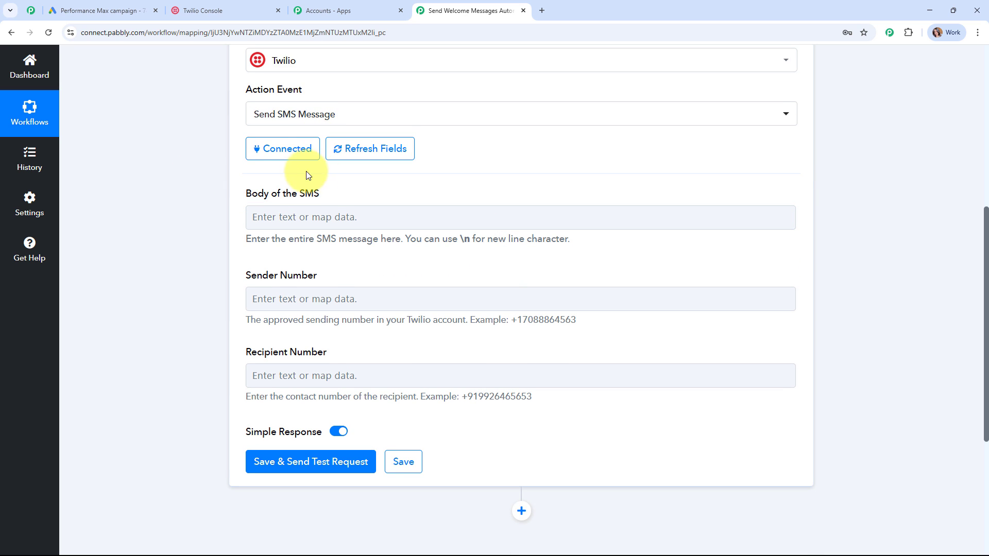
drag(243, 194, 354, 190)
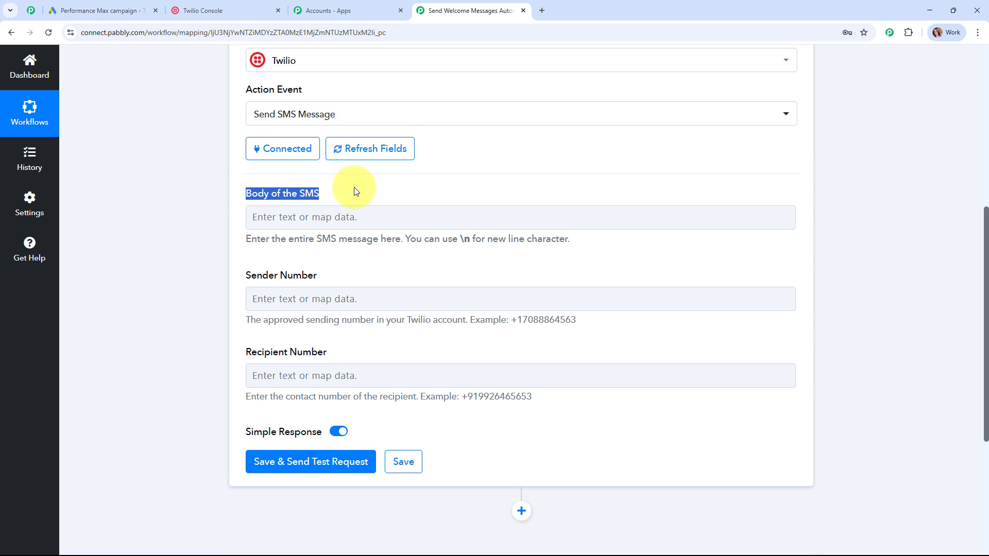
click(398, 260)
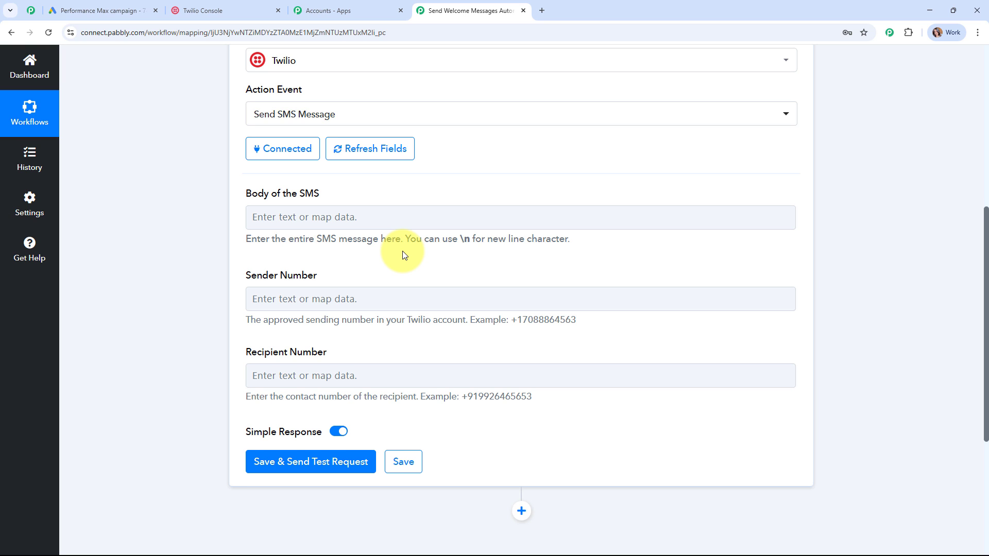
click(400, 224)
text(Hi {{Customer Name}}, thanks for connecting with us! 🎉 We’re excited to have you on board. Stay tuned for more updates from ABC Company.)
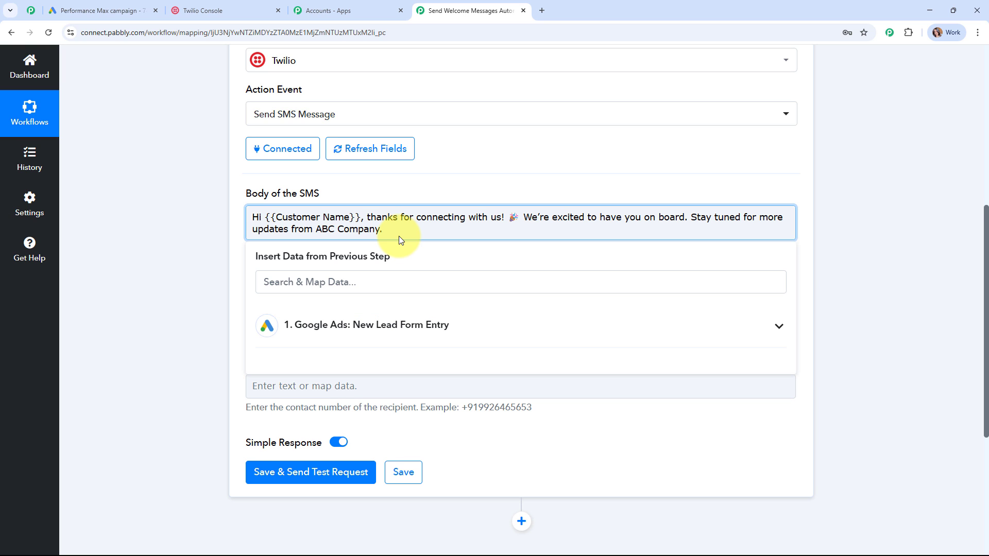
click(525, 217)
key(Return)
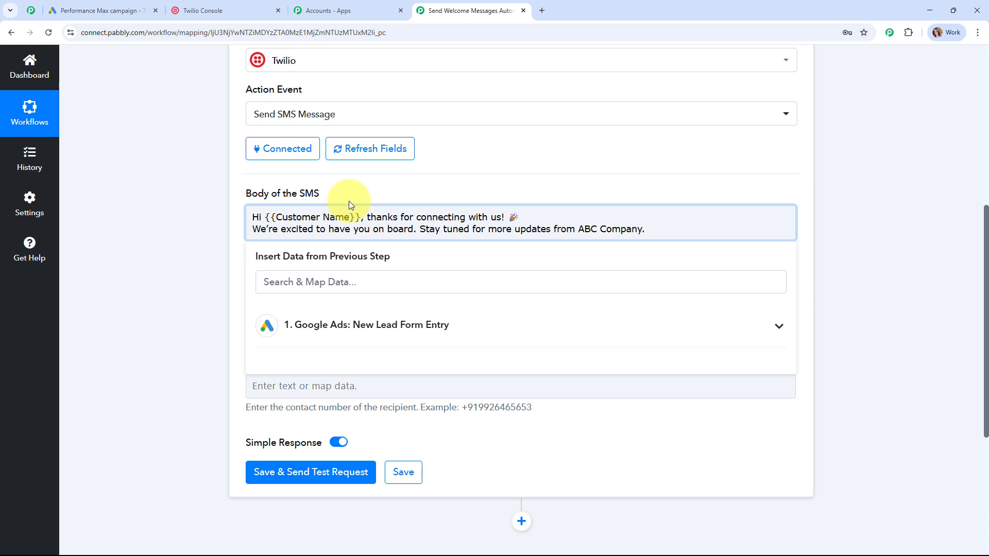
- Replace the {{Customer Name}} placeholder after 'Hi' with the Google Ads FirstName value
drag(264, 217, 362, 220)
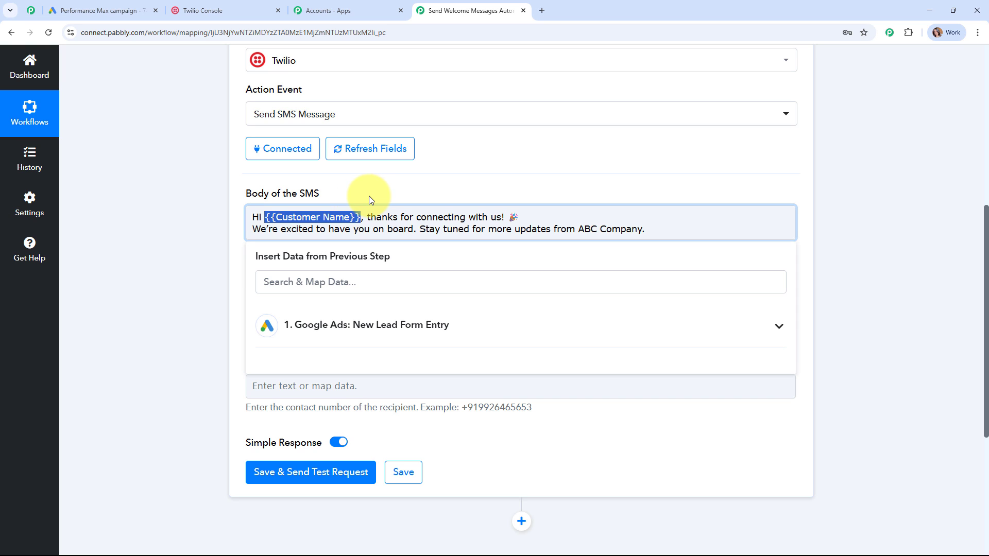
key(BackSpace)
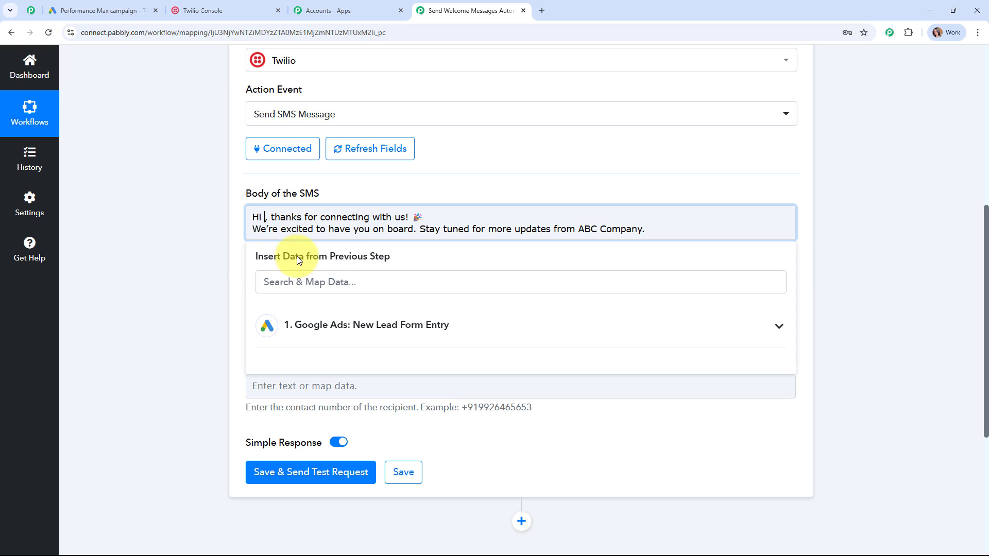
click(473, 330)
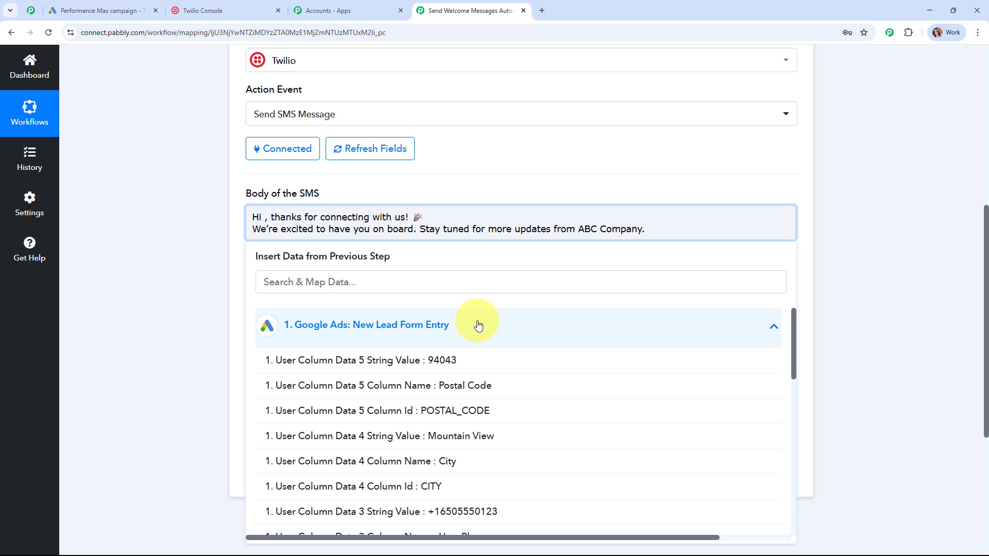
scroll(878, 322, down, 2)
scroll(492, 432, down, 4)
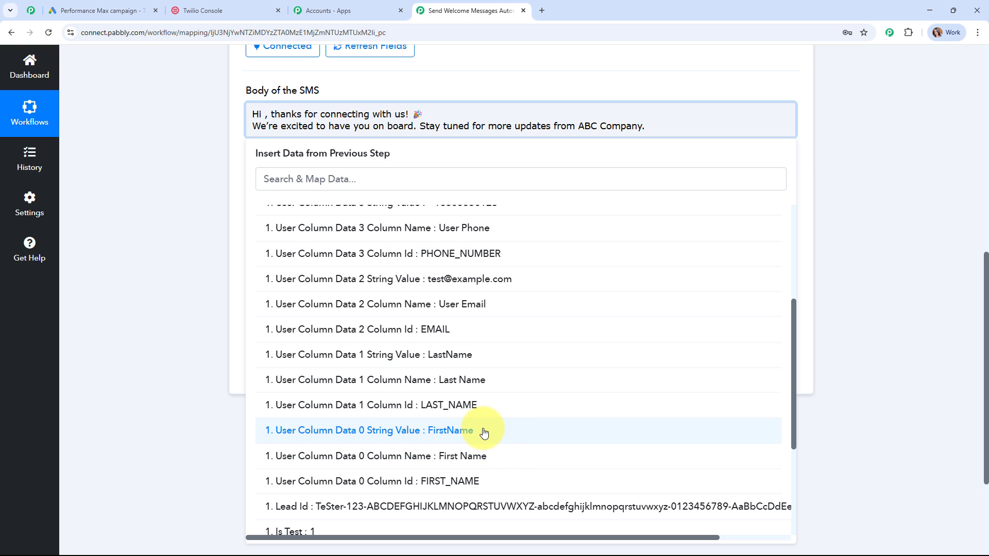
click(484, 431)
click(190, 185)
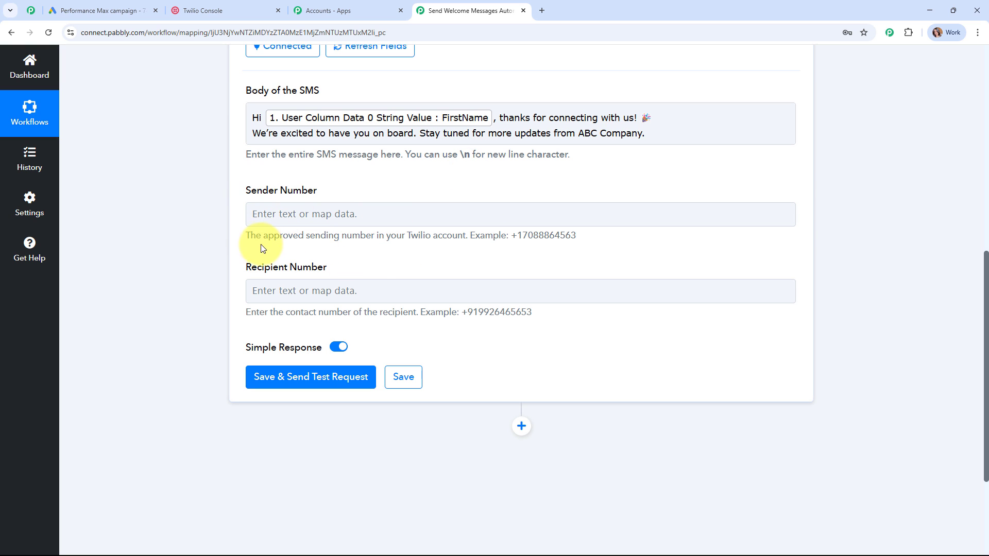
drag(248, 235, 583, 255)
click(584, 255)
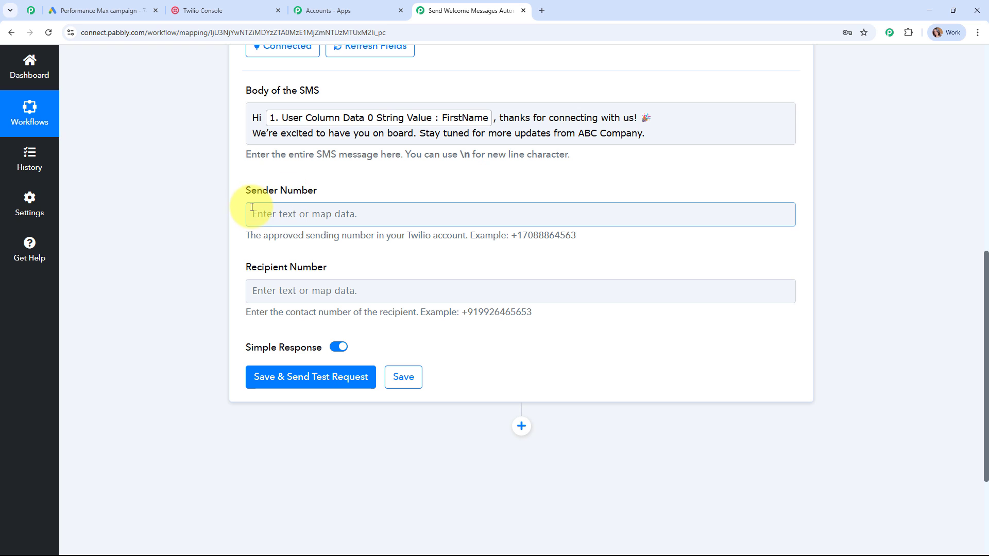
- Copy the Twilio phone number from the Twilio console into Sender Number
click(223, 10)
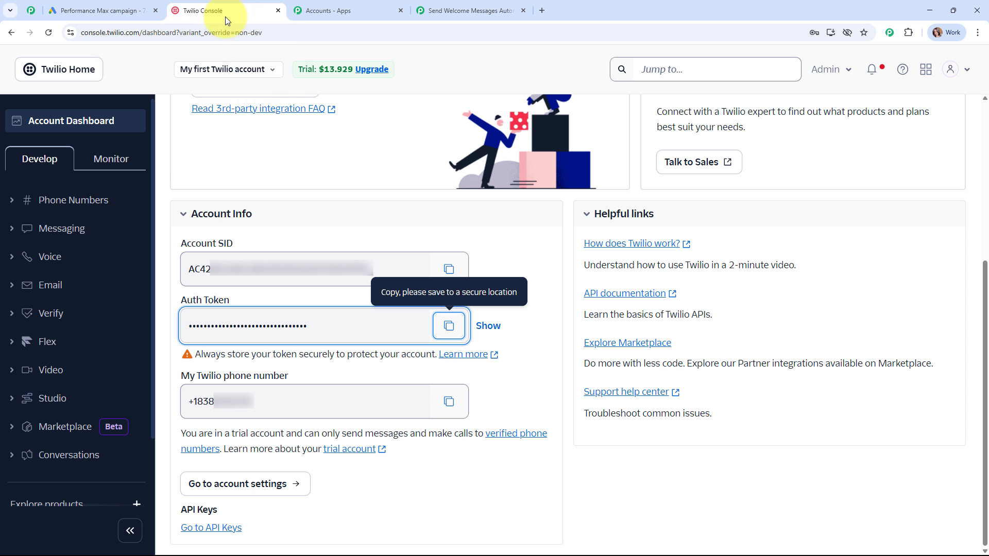
click(456, 414)
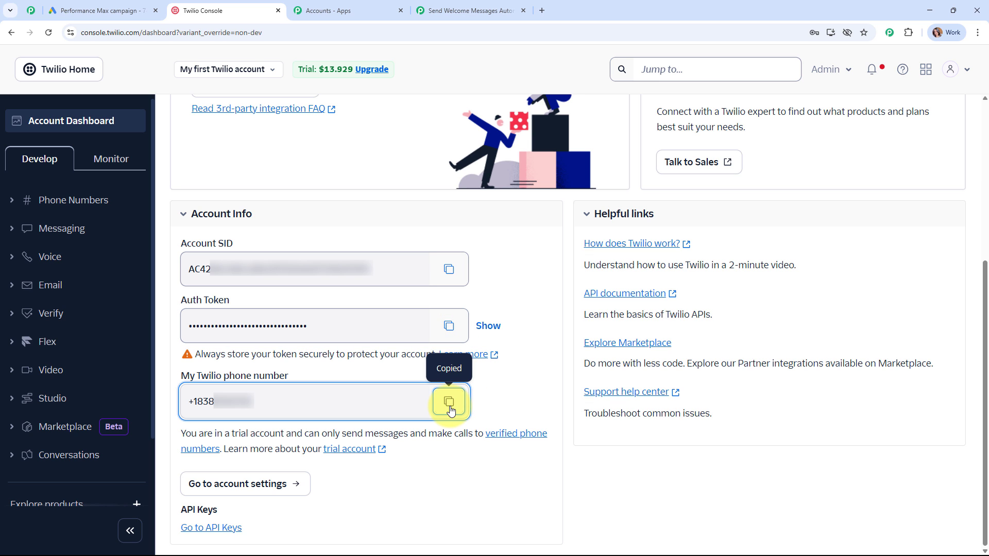
click(451, 7)
click(253, 213)
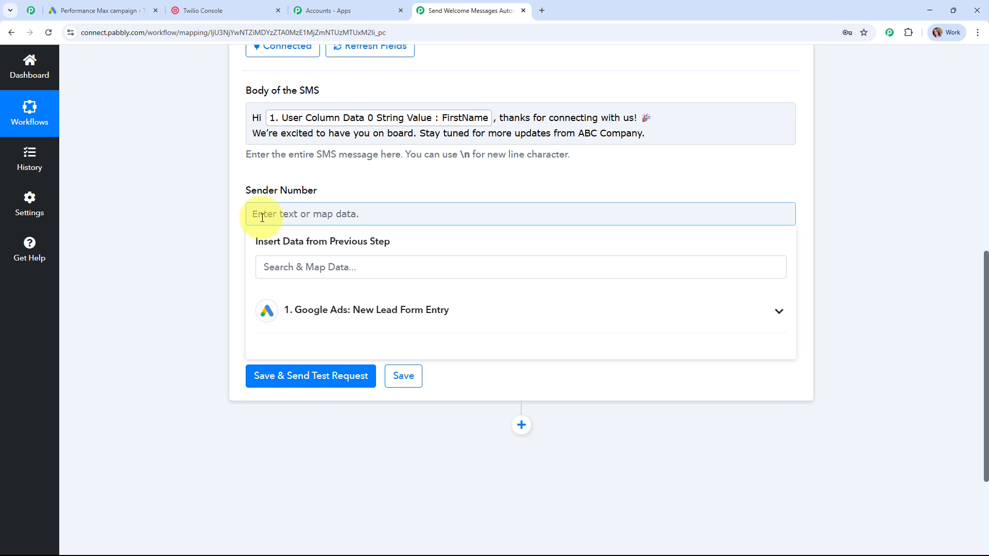
key(ctrl+v)
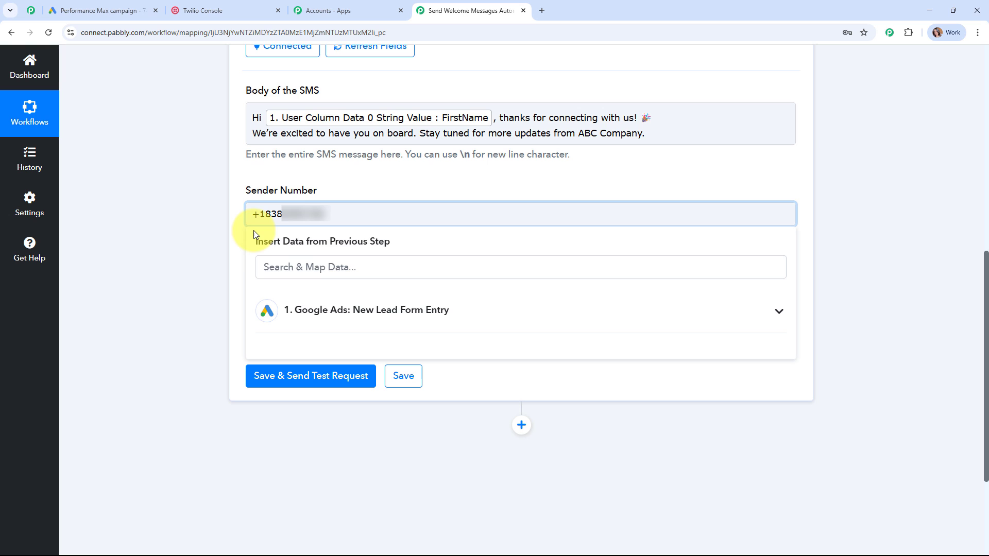
click(184, 234)
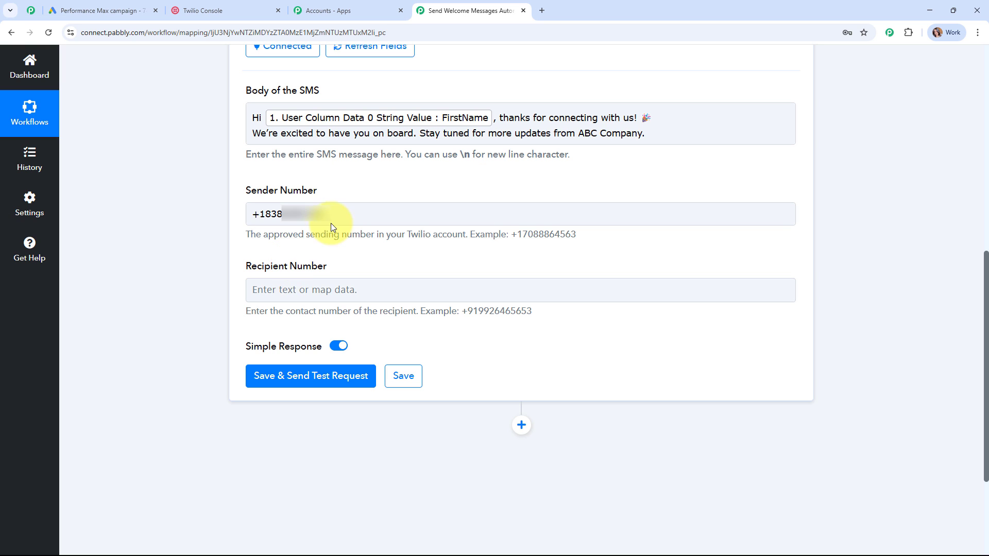
- Set Recipient Number to a pasted test phone number instead of the lead's mapped User Phone
click(261, 288)
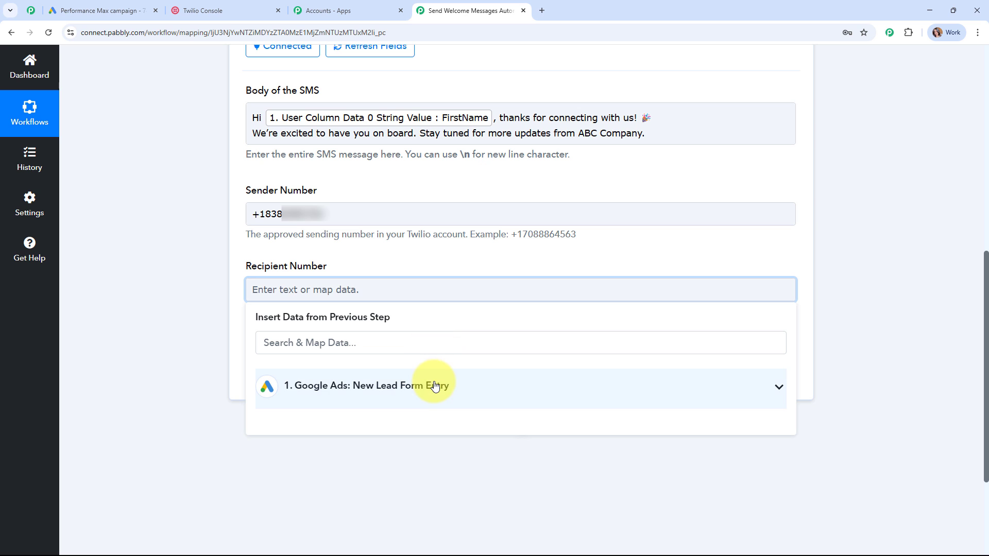
click(420, 385)
scroll(474, 425, down, 5)
scroll(495, 463, up, 2)
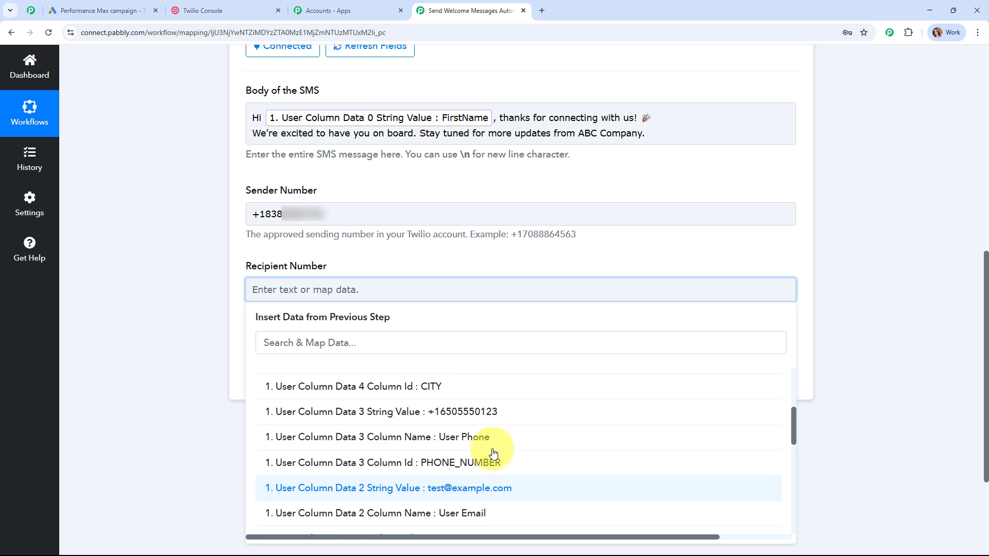
click(461, 419)
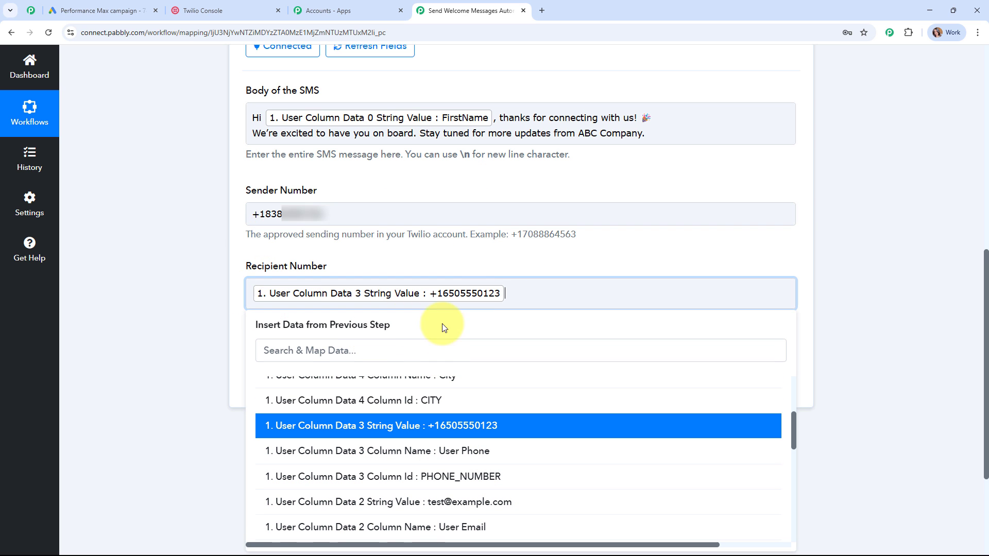
click(453, 261)
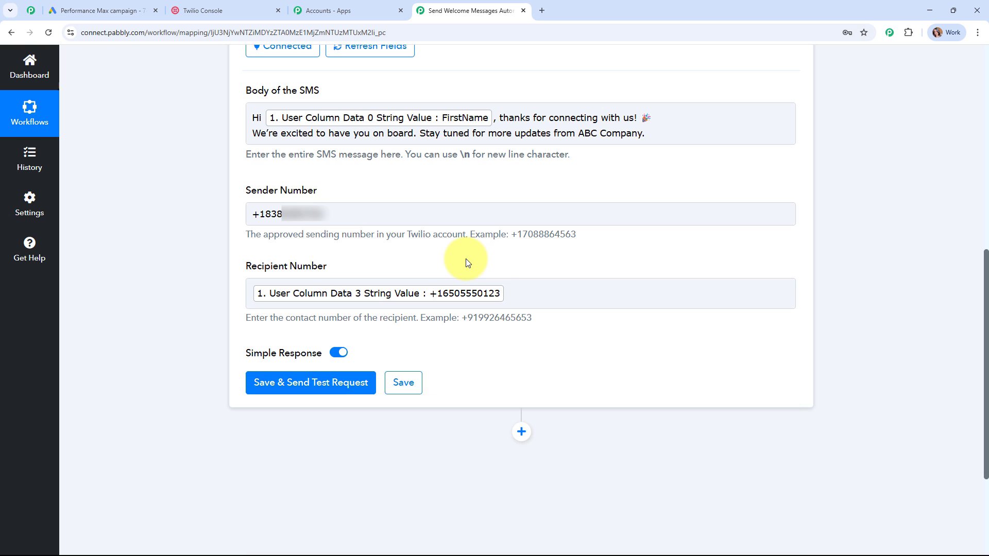
click(523, 289)
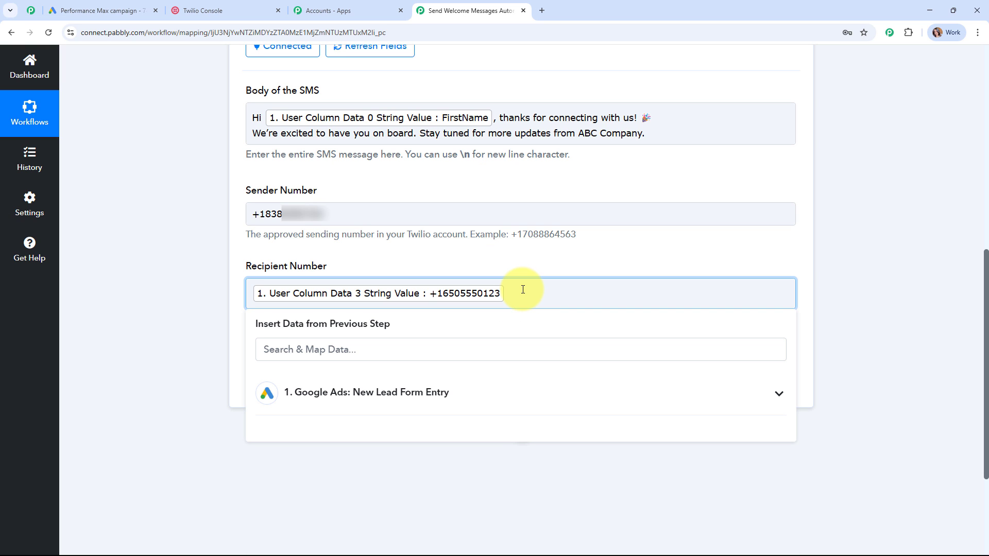
key(BackSpace)
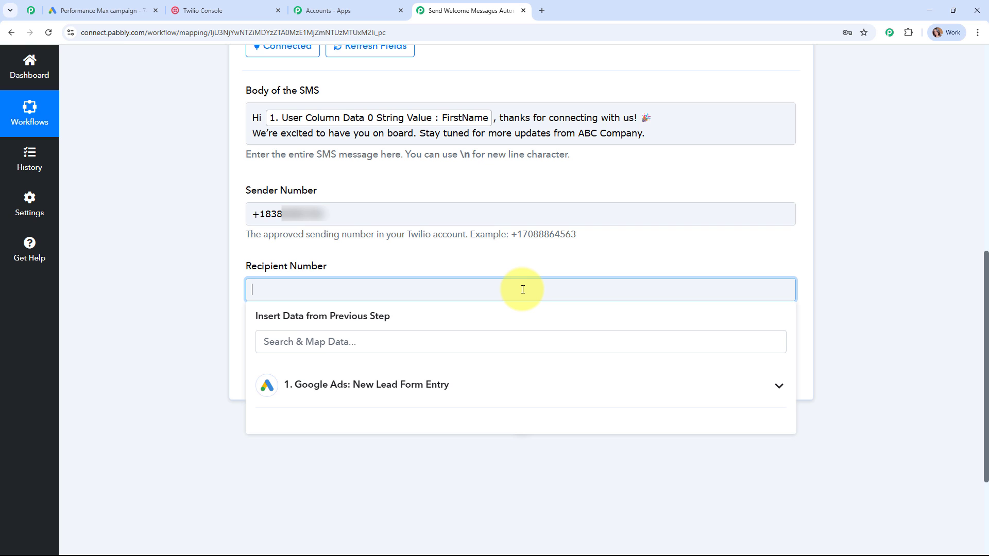
key(ctrl+v)
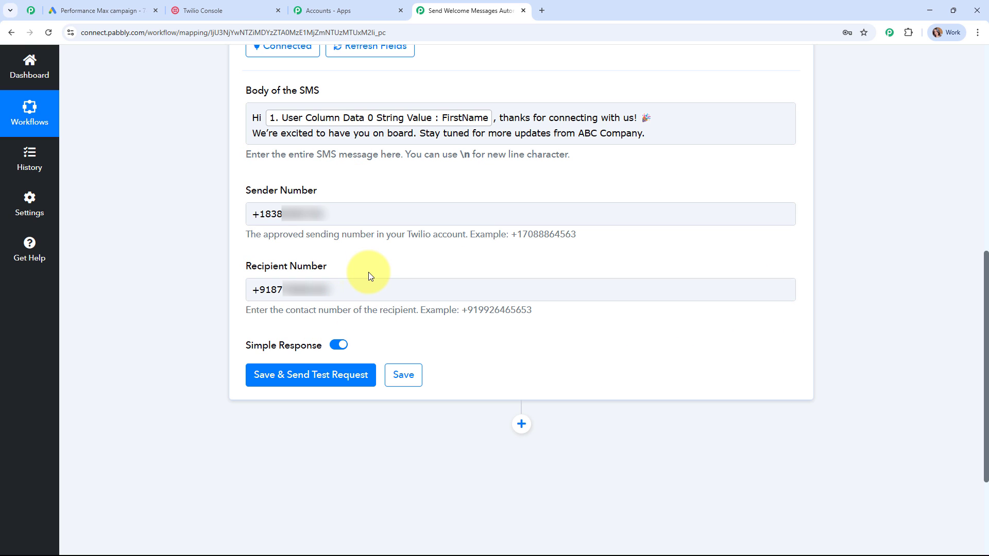
- Save the Twilio Send SMS step with Save & Send Test Request and review the Response Received
click(299, 385)
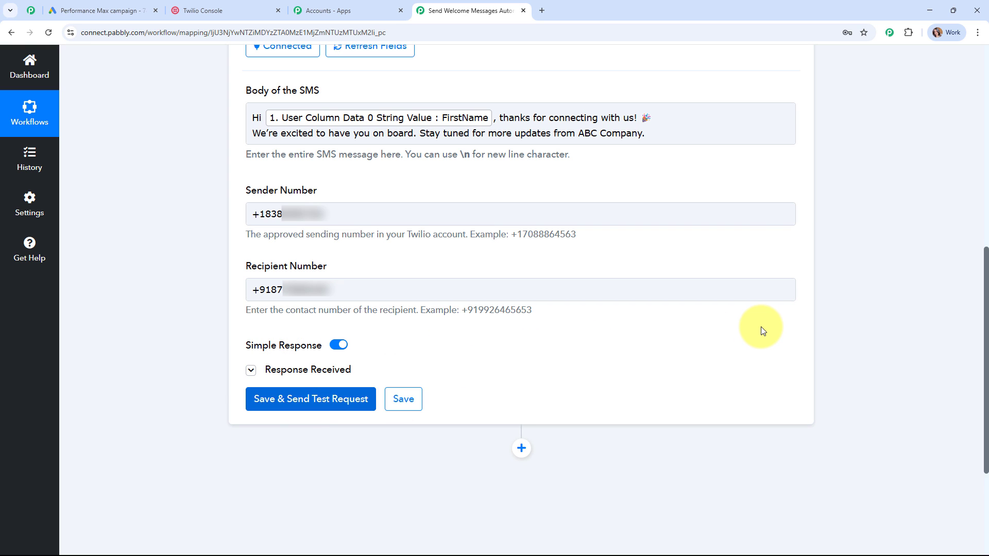
scroll(887, 336, down, 5)
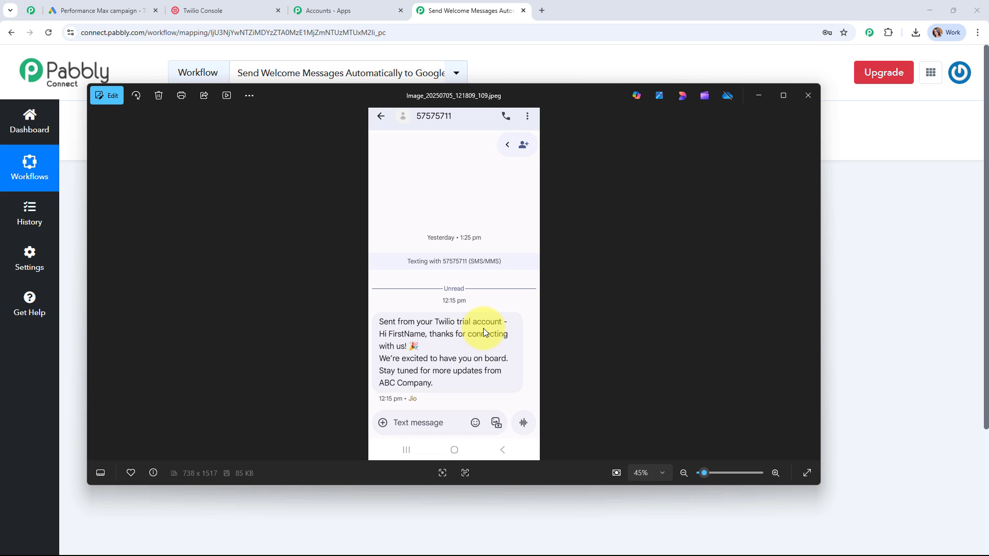
- Close the Photos window showing the delivered welcome SMS
click(816, 102)
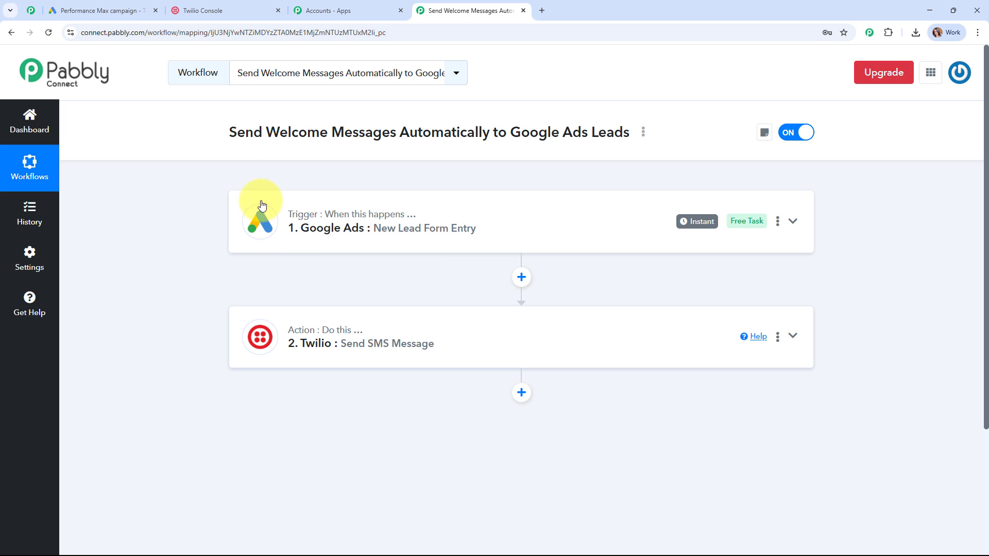
drag(230, 133, 631, 146)
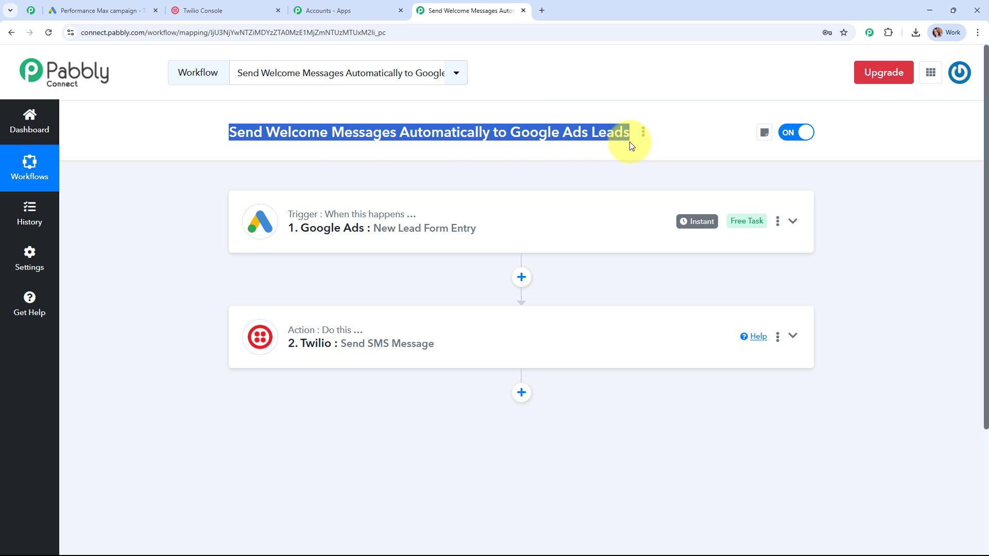
click(636, 169)
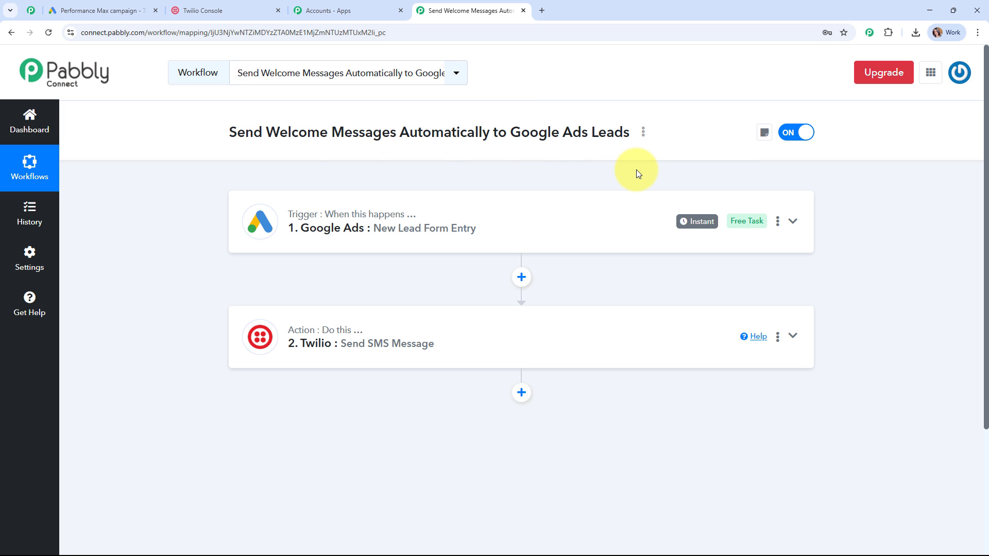